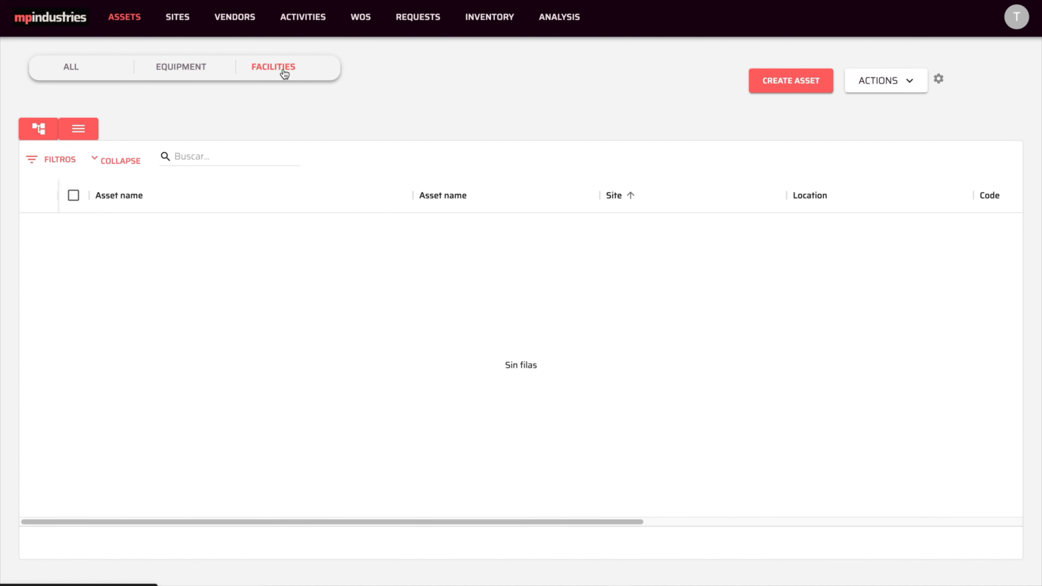
Create an active facility asset named CANCUN HOTEL at the Cancun Hotel site and save it, keeping the form open for another record.
click(760, 91)
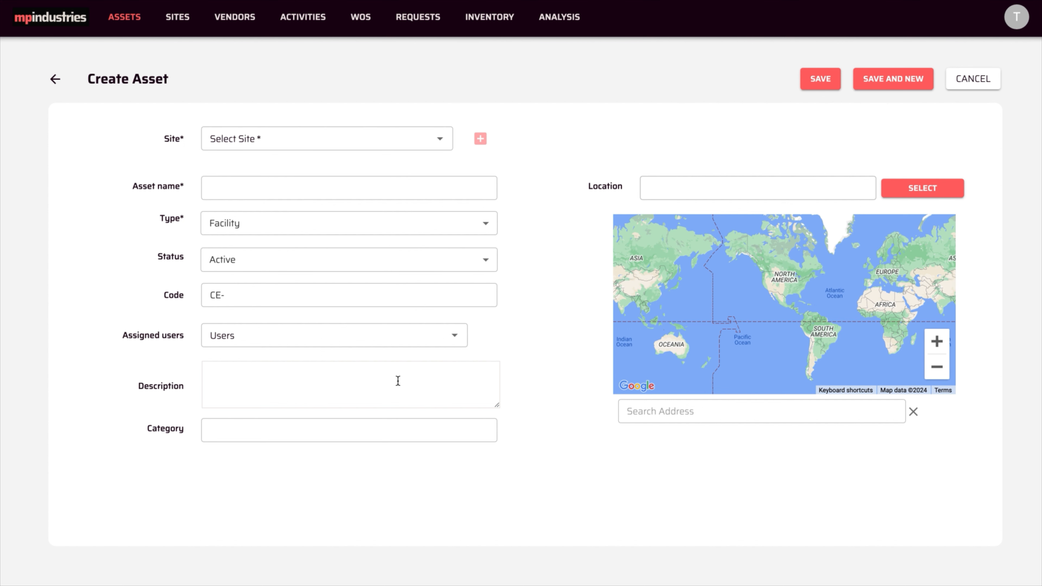
click(444, 143)
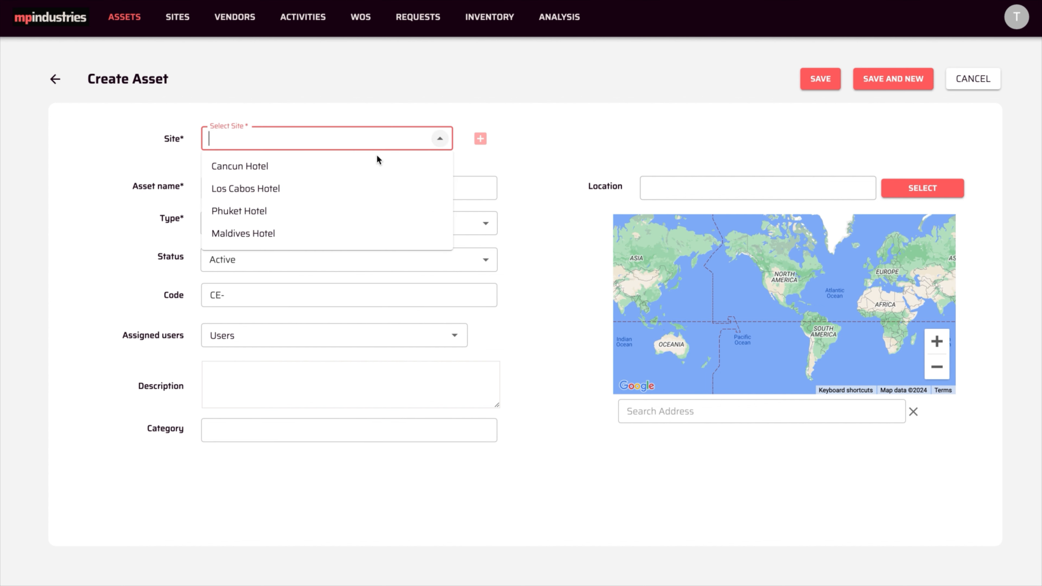
click(279, 170)
click(266, 189)
text(C)
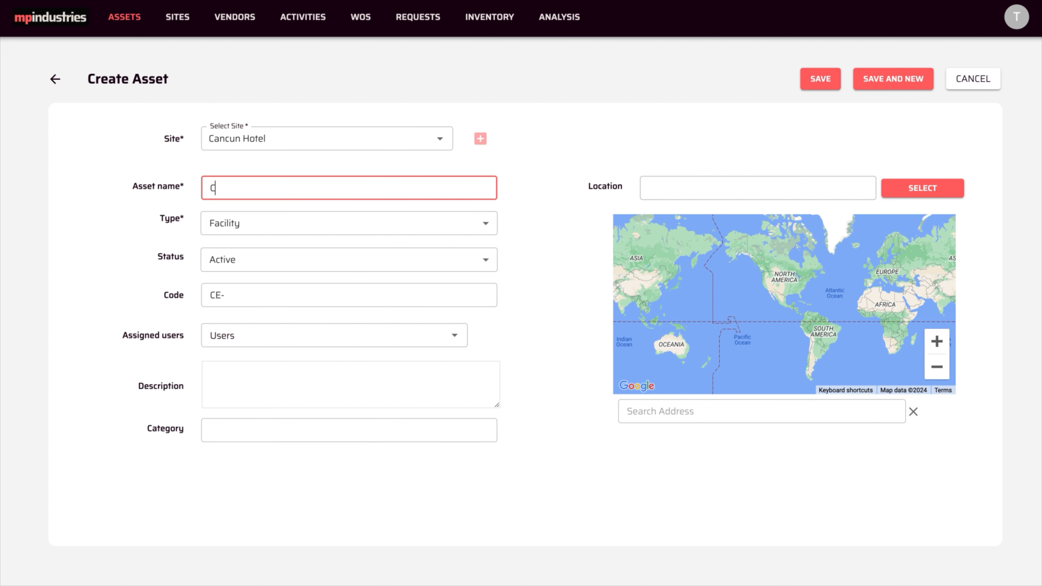
text(ANCUN HOTEL)
click(364, 222)
click(259, 276)
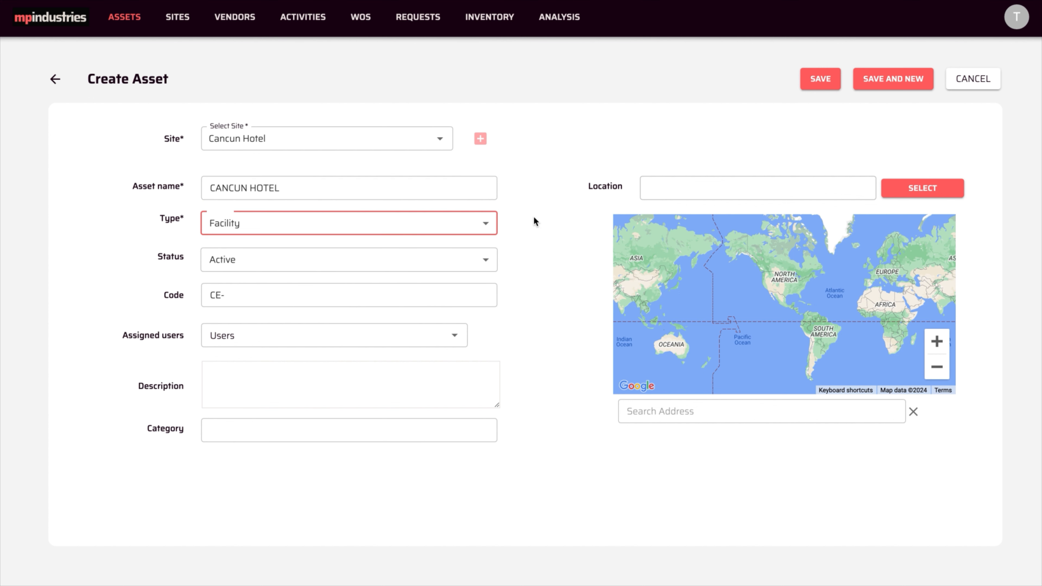
click(879, 87)
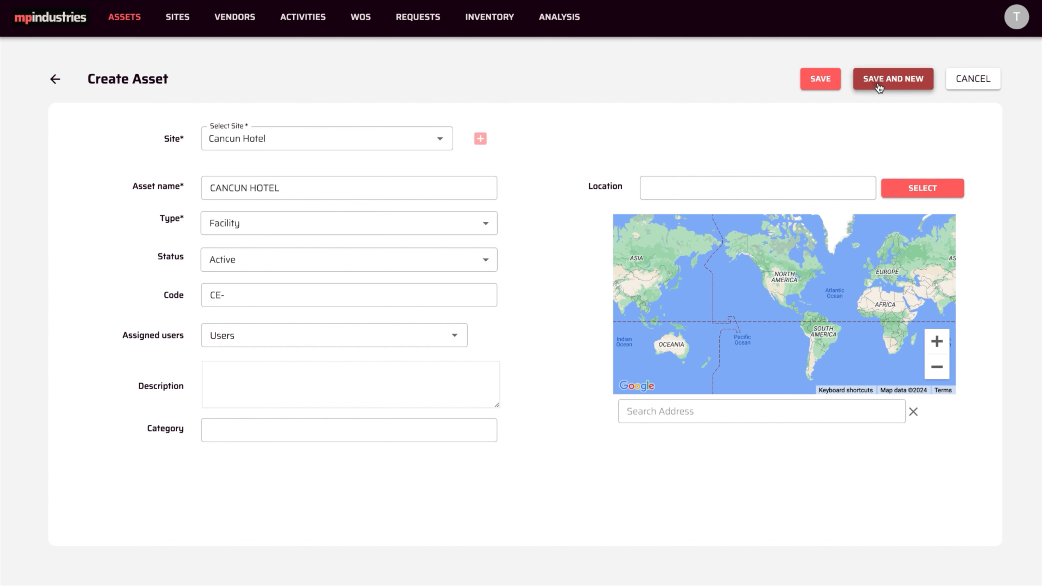
Create two more facilities at the Cancun Hotel site, POOL AREA and RESTAURANT, saving each and continuing with a new record.
triple_click(382, 188)
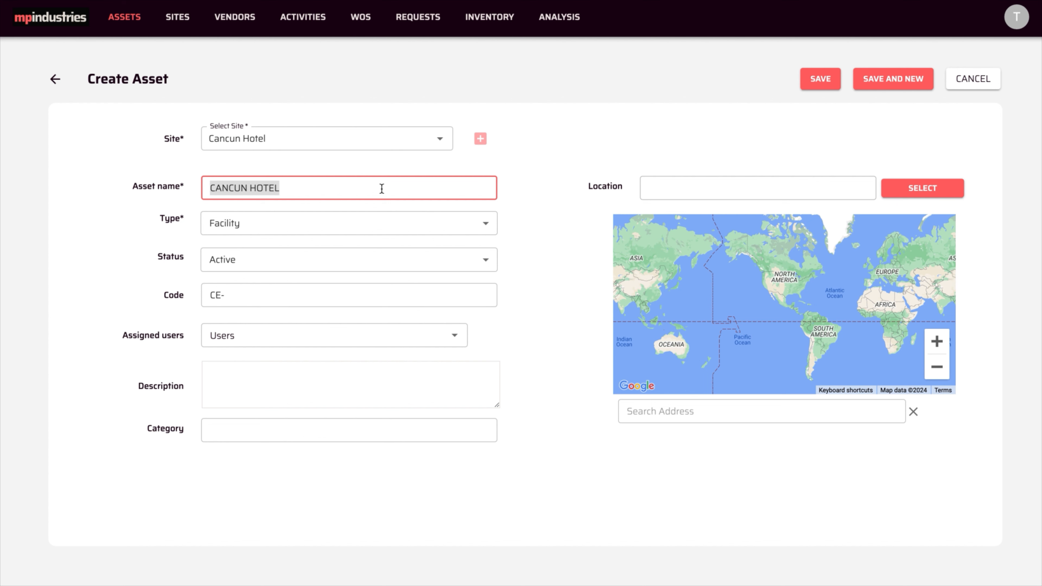
text(POOL AREA)
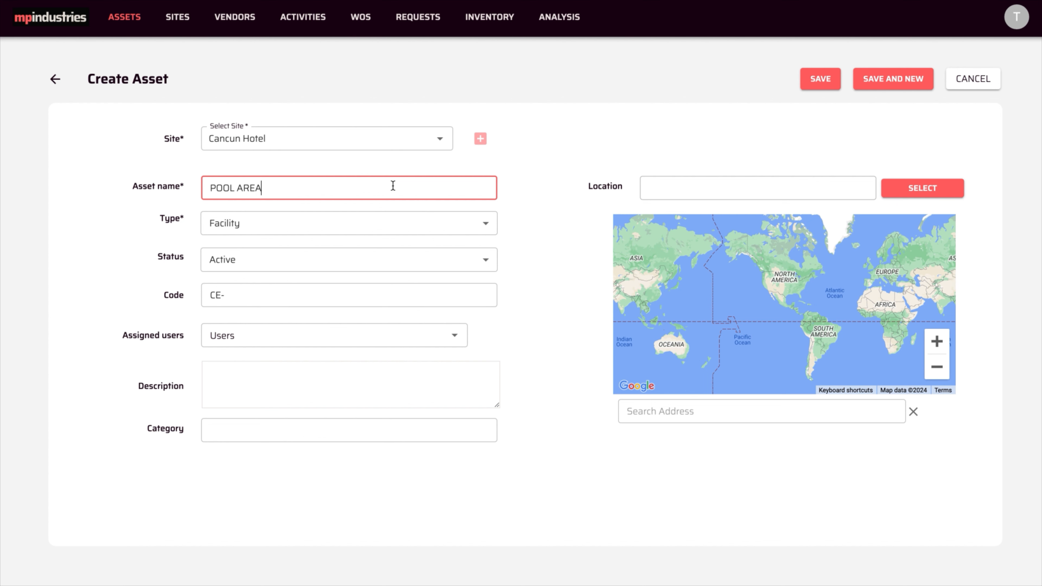
click(880, 85)
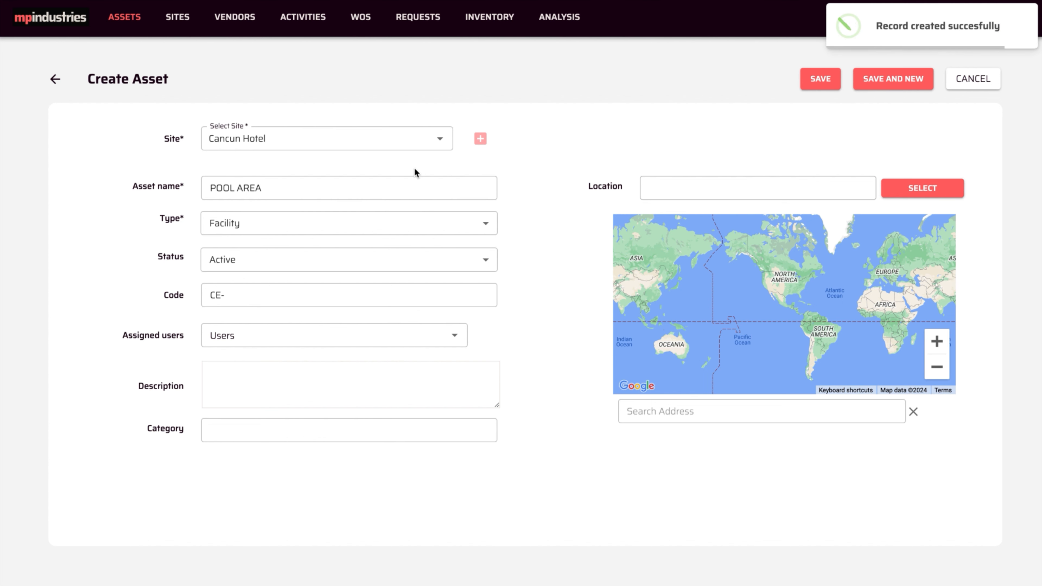
triple_click(359, 183)
text(RESTAURANT)
click(882, 81)
Create a facility named LAUNDRY ROOM at the Cancun Hotel site, save it and return to the asset list.
triple_click(328, 189)
text(LAUNDRY ROOM)
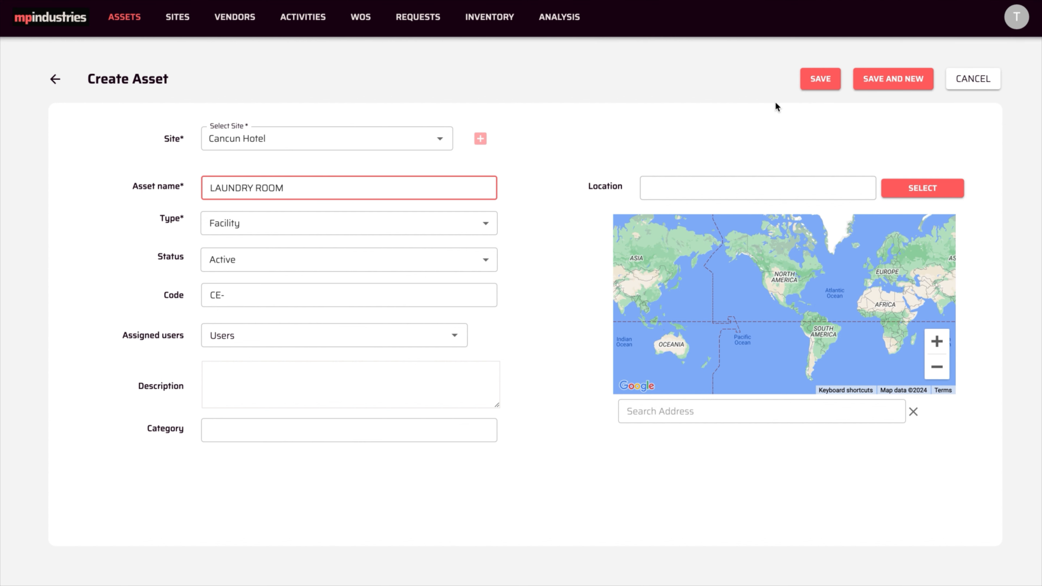
click(823, 82)
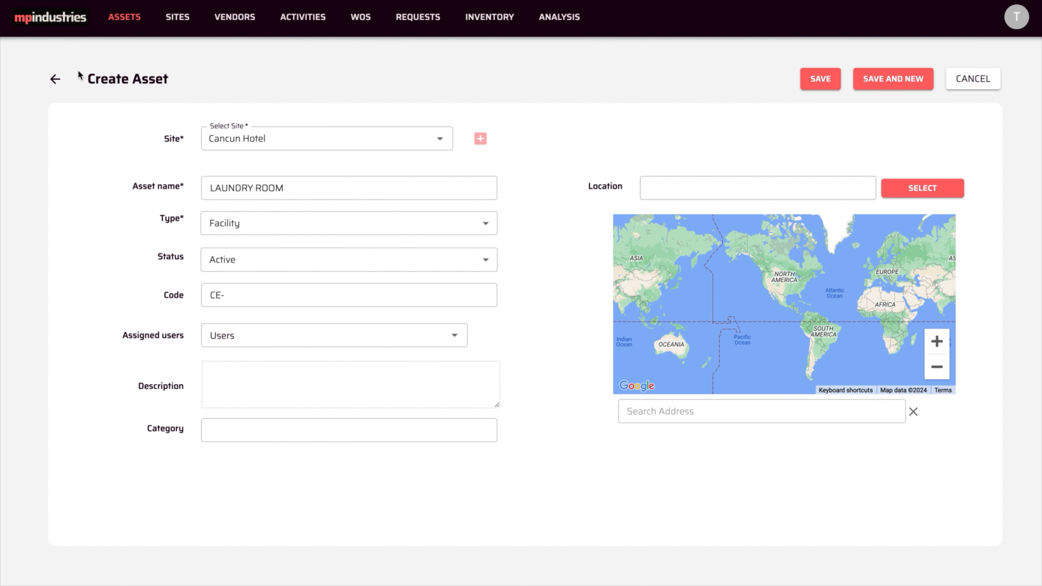
click(51, 78)
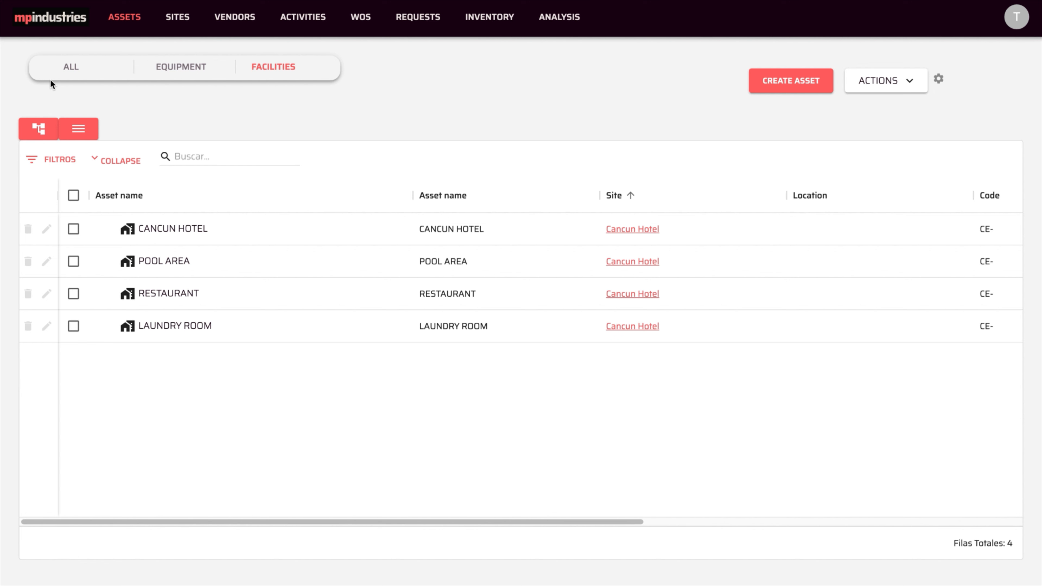
Review the asset list for all assets, equipment only and facilities only.
click(71, 69)
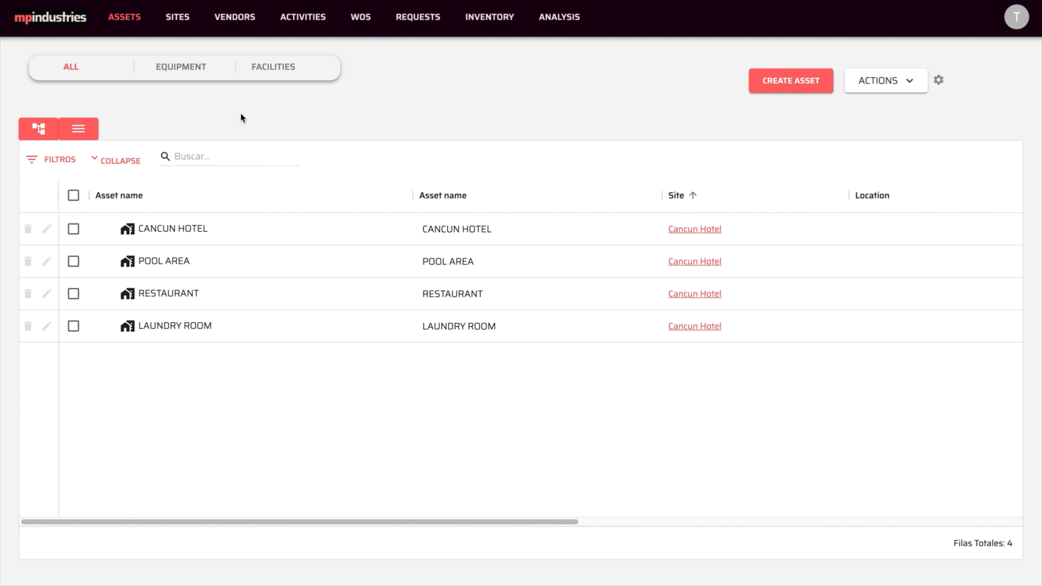
click(268, 78)
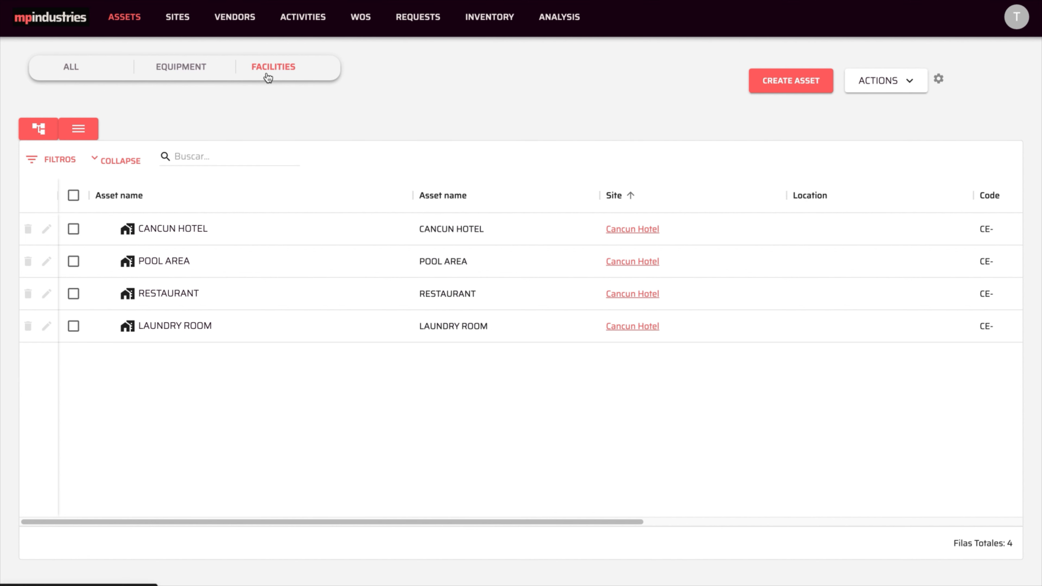
click(181, 69)
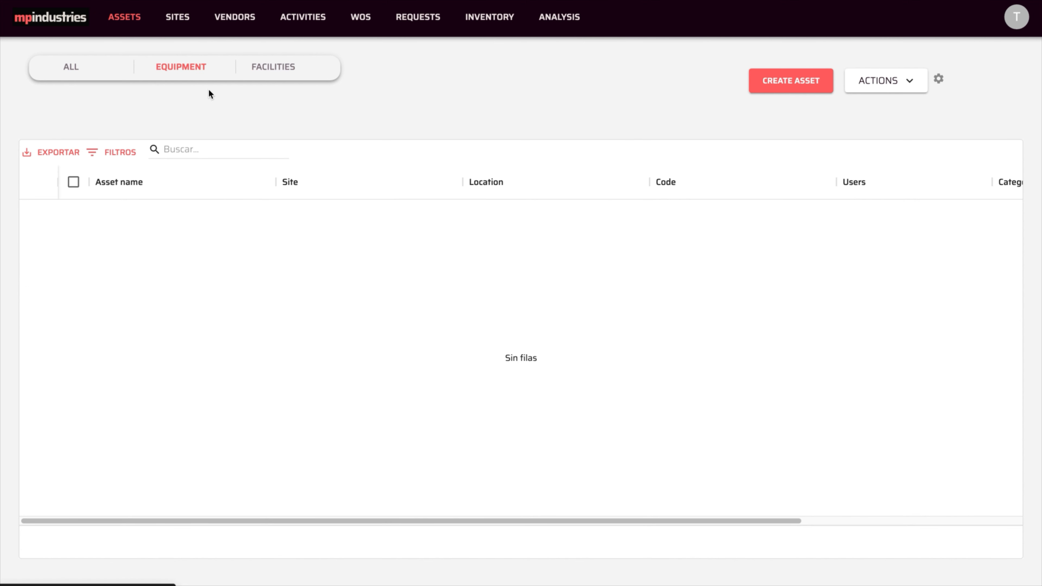
click(279, 70)
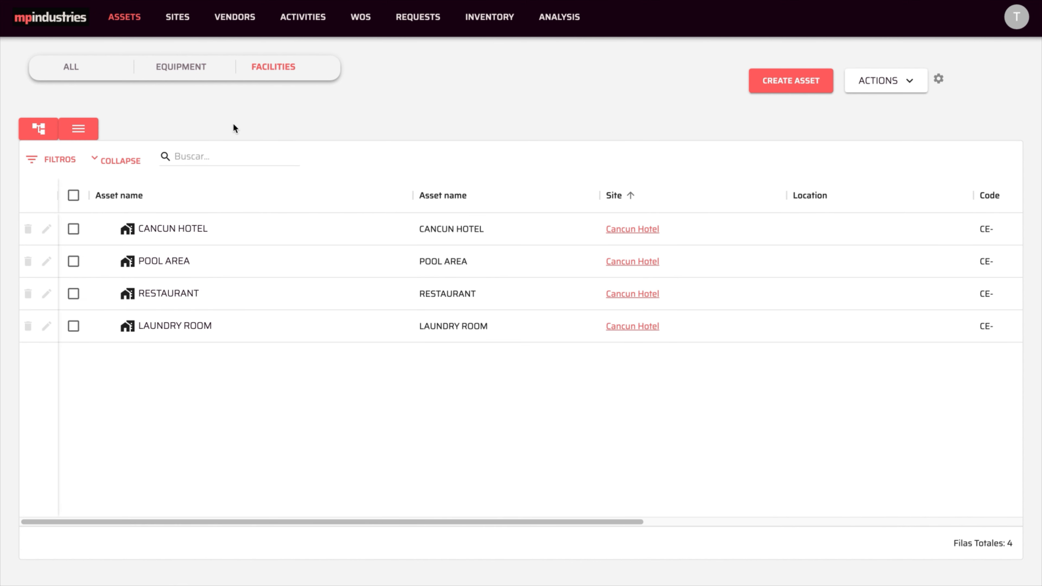
Create a facility named LOBBY located inside the CANCUN HOTEL facility and save it, continuing with a new record.
click(75, 231)
click(788, 85)
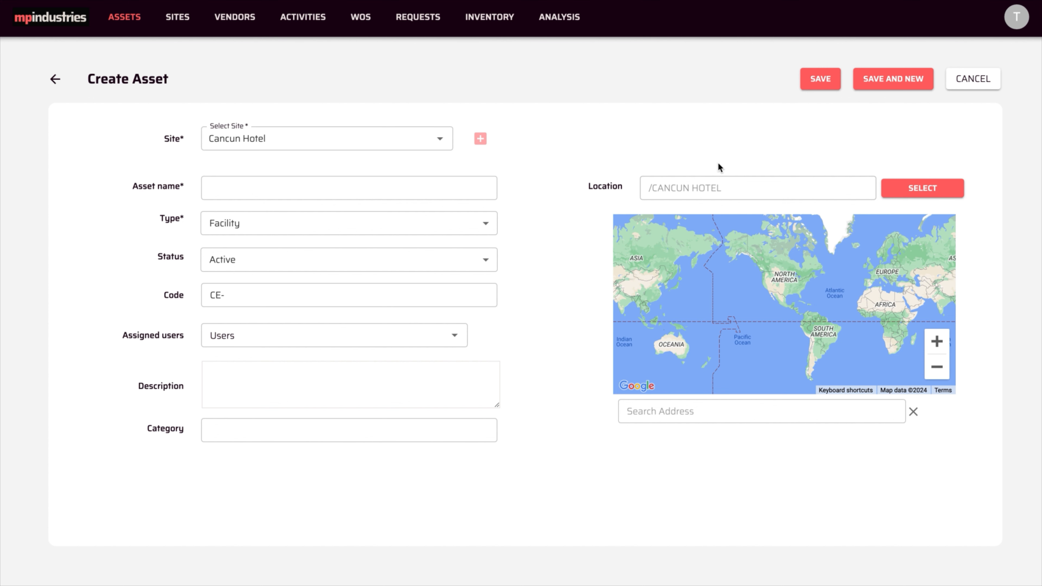
click(458, 181)
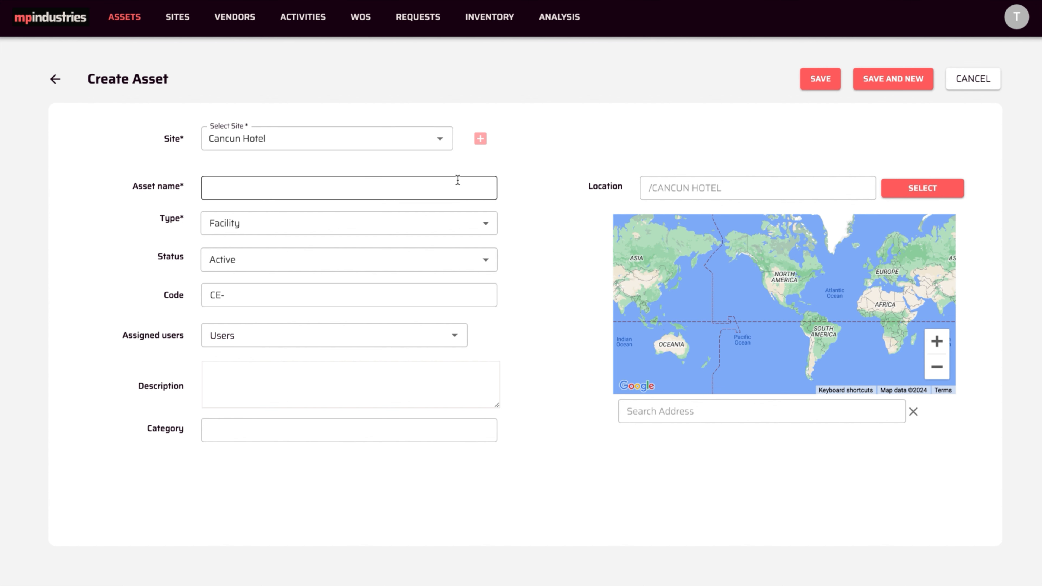
click(342, 186)
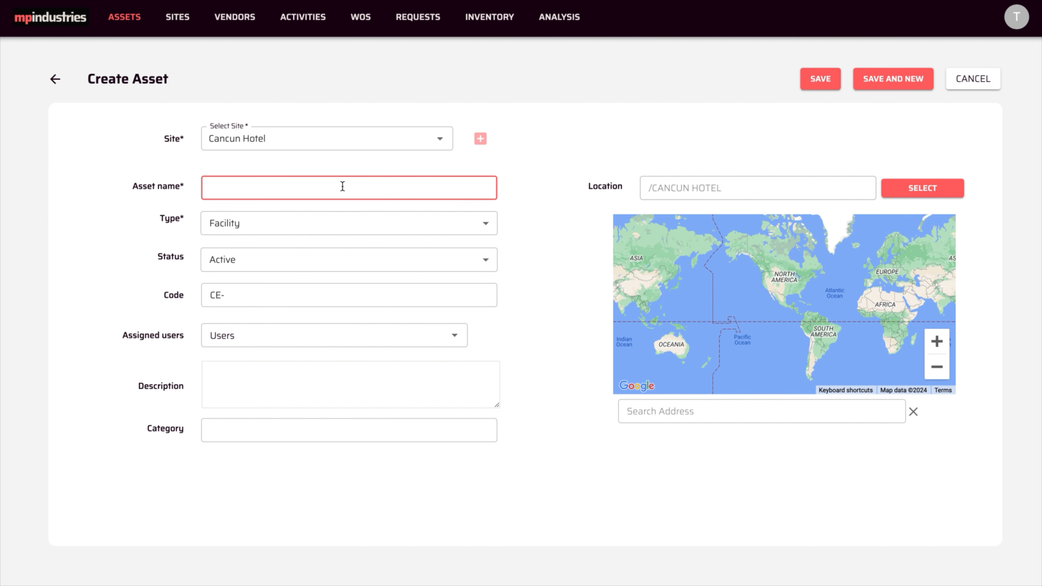
text(LOBBY)
click(873, 78)
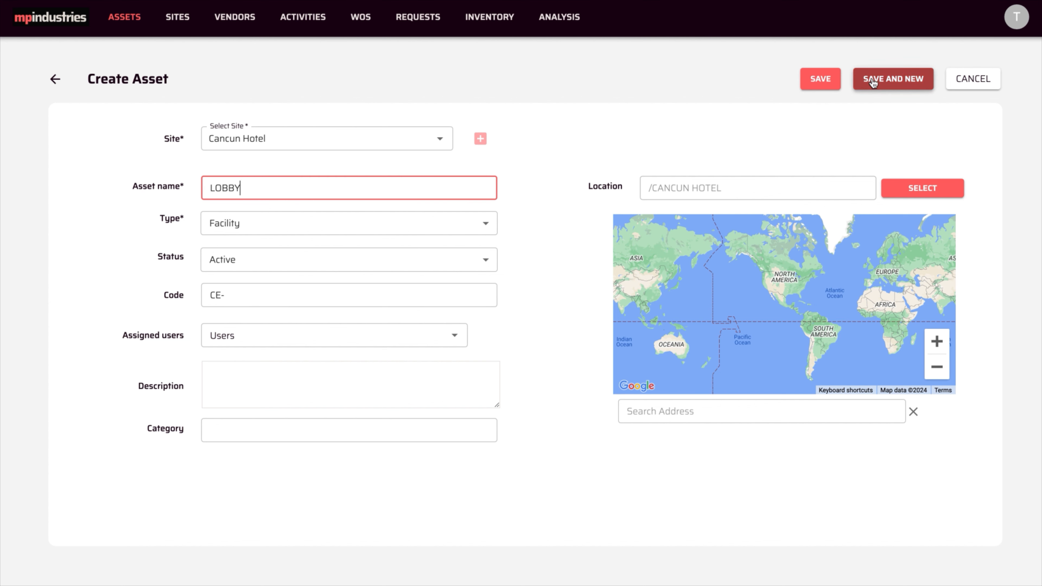
Create a facility named FIRST FLOOR with location /CANCUN HOTEL and save it, continuing with a new record.
double_click(339, 189)
text(FI)
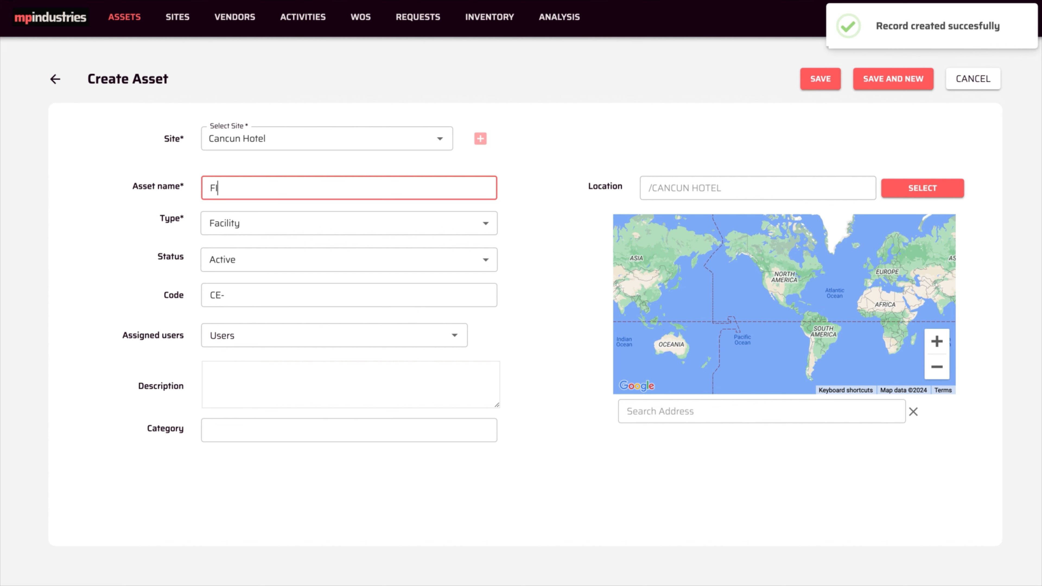
text(RST FLOOR)
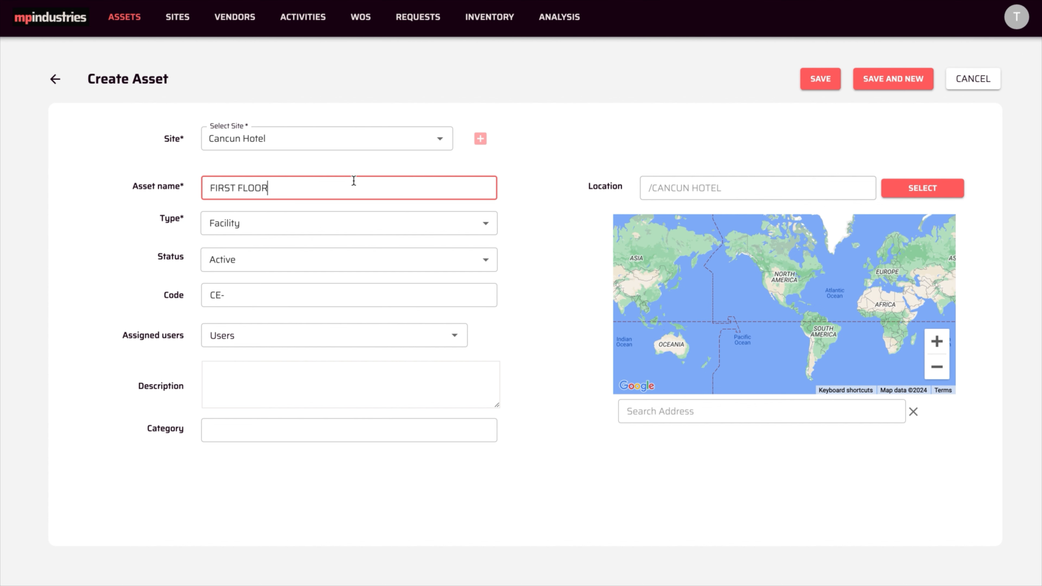
click(879, 78)
Create a facility named SECOND FLOOR with location /CANCUN HOTEL, save it and return to the facilities list.
double_click(236, 187)
text(SECOND)
click(819, 79)
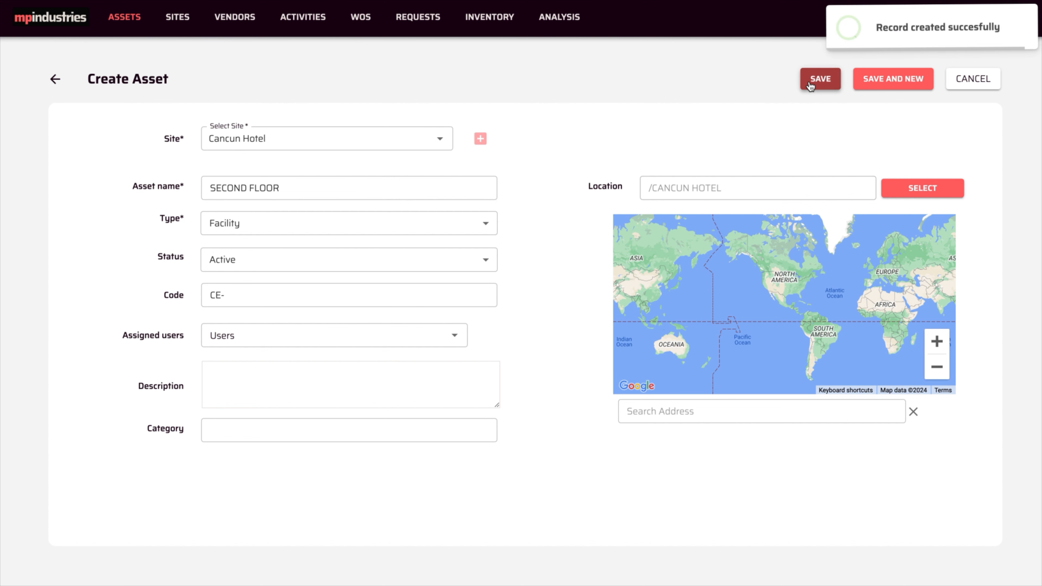
click(54, 79)
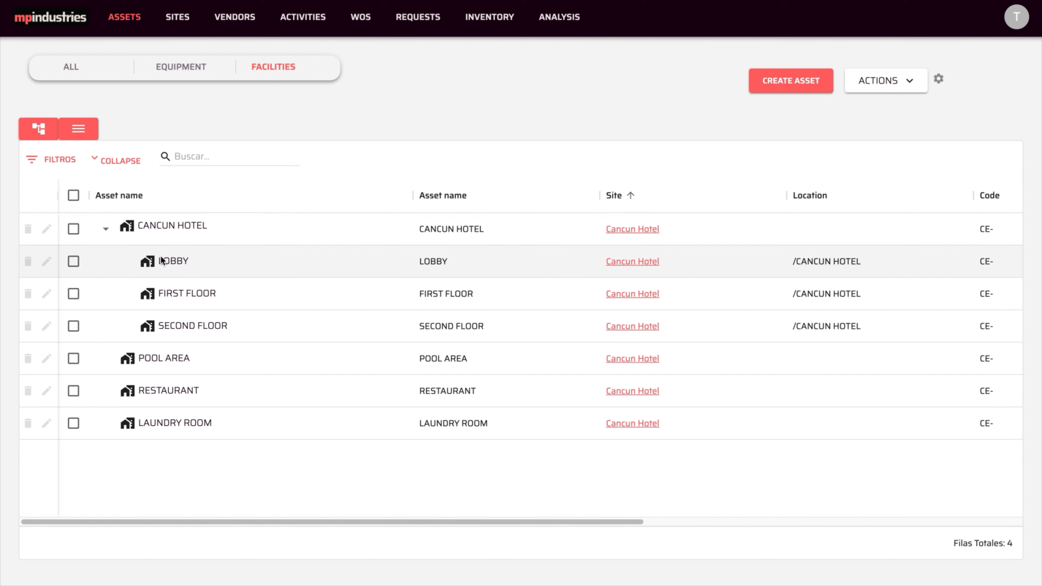
Create a facility named ROOM 101 inside FIRST FLOOR and save it, continuing with a new record.
click(74, 295)
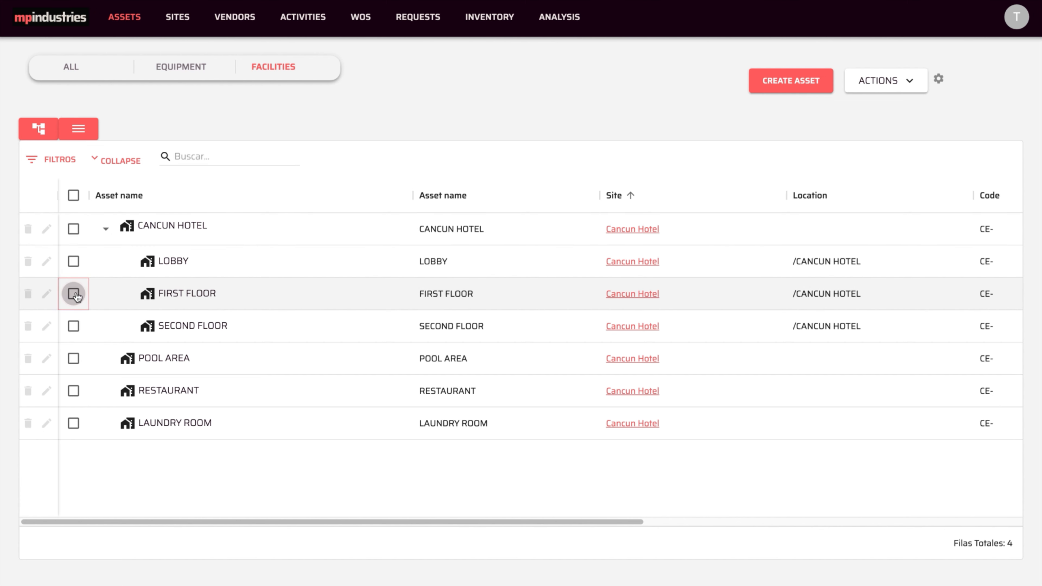
click(762, 81)
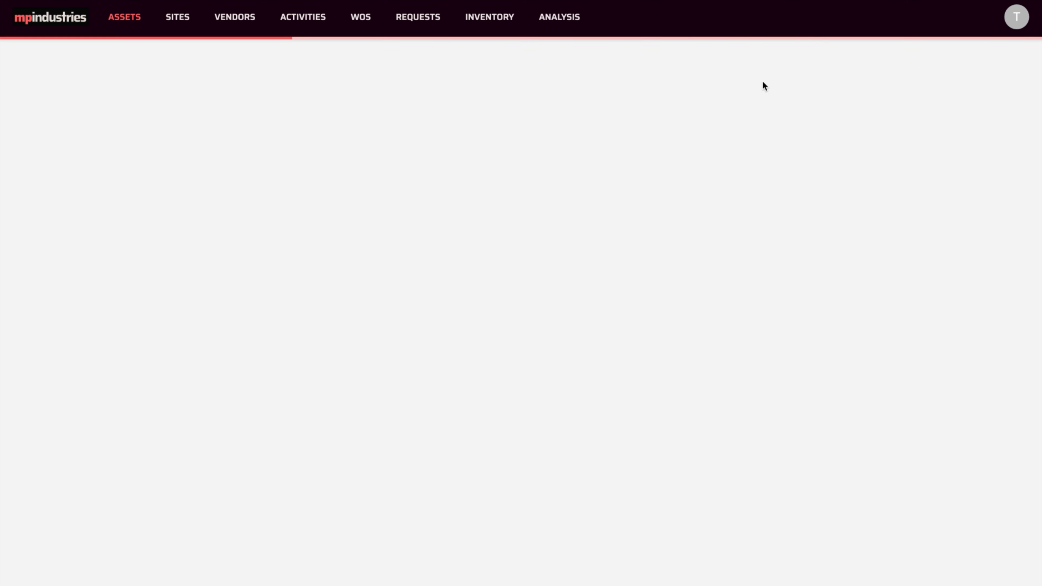
click(332, 185)
text(ROOM 101)
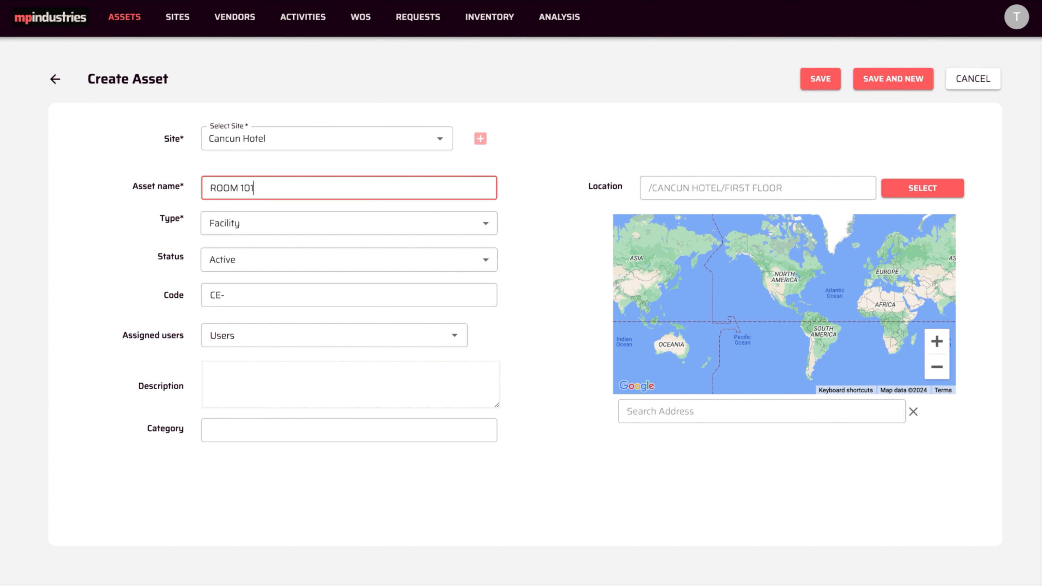
click(890, 81)
Create facilities ROOM 102 and ROOM 103 with location /CANCUN HOTEL/FIRST FLOOR, saving each and continuing with a new record.
click(320, 187)
key(BackSpace)
text(2)
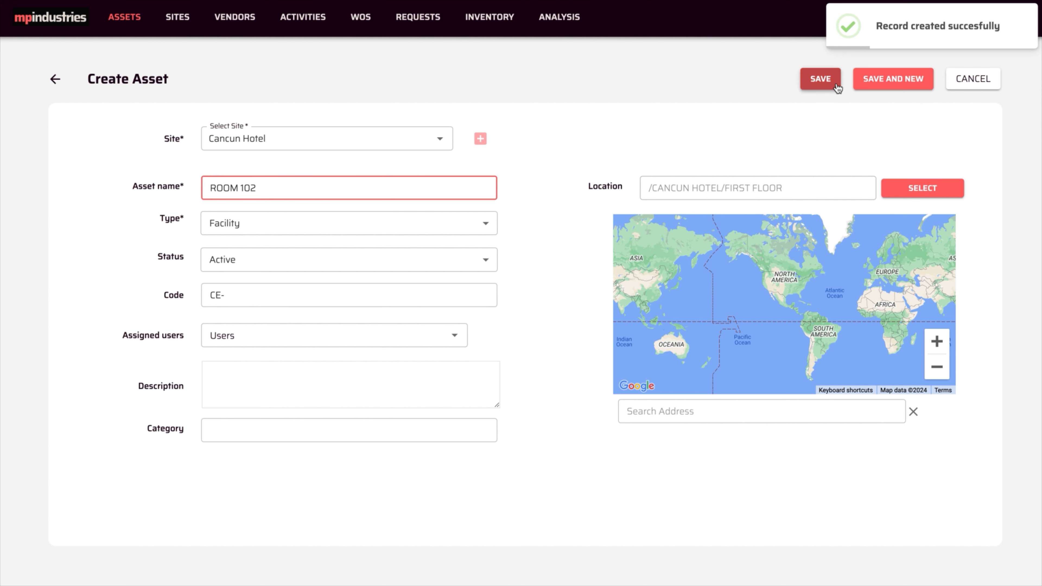
click(892, 79)
key(BackSpace)
text(3)
click(890, 87)
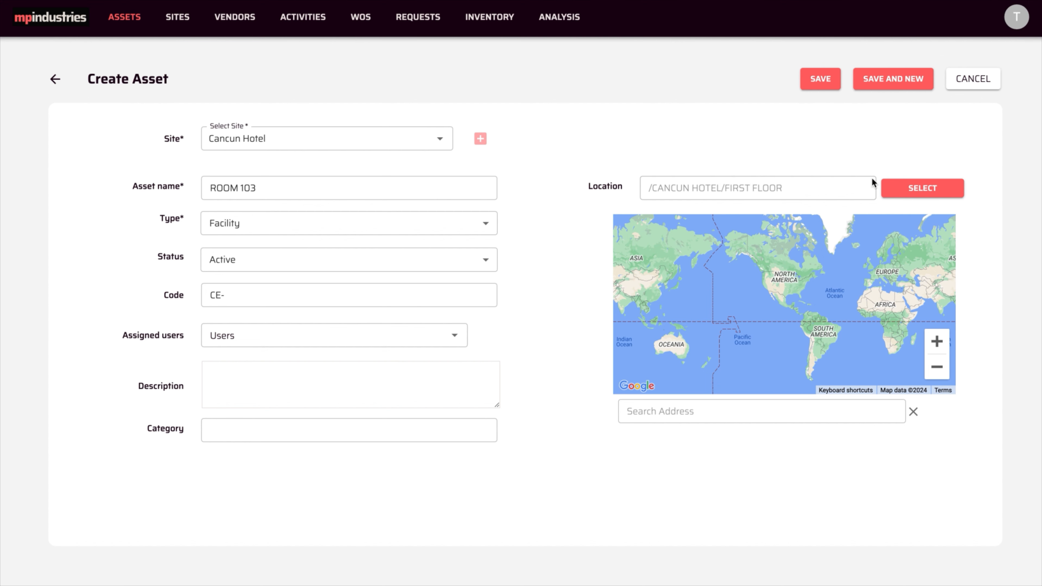
Change the location to SECOND FLOOR and save a facility named ROOM 201 there, continuing with a new record.
click(900, 193)
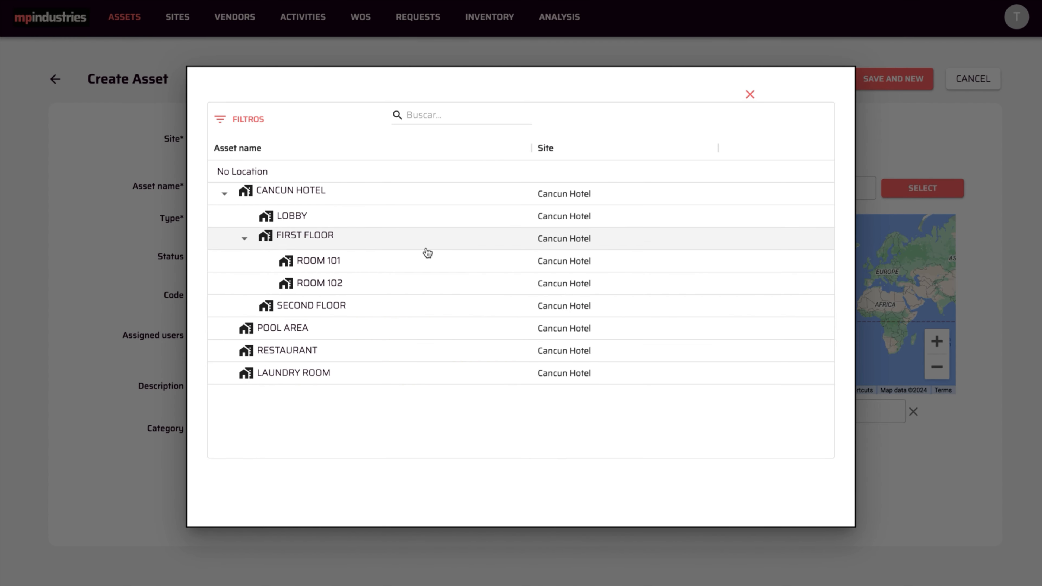
click(300, 310)
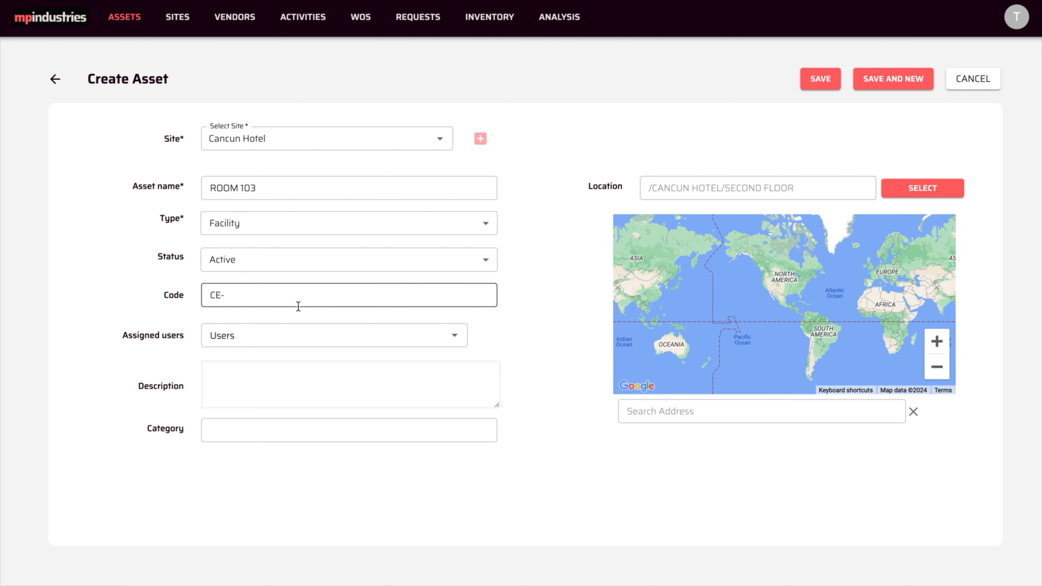
click(245, 188)
key(BackSpace)
text(2)
key(BackSpace)
click(882, 78)
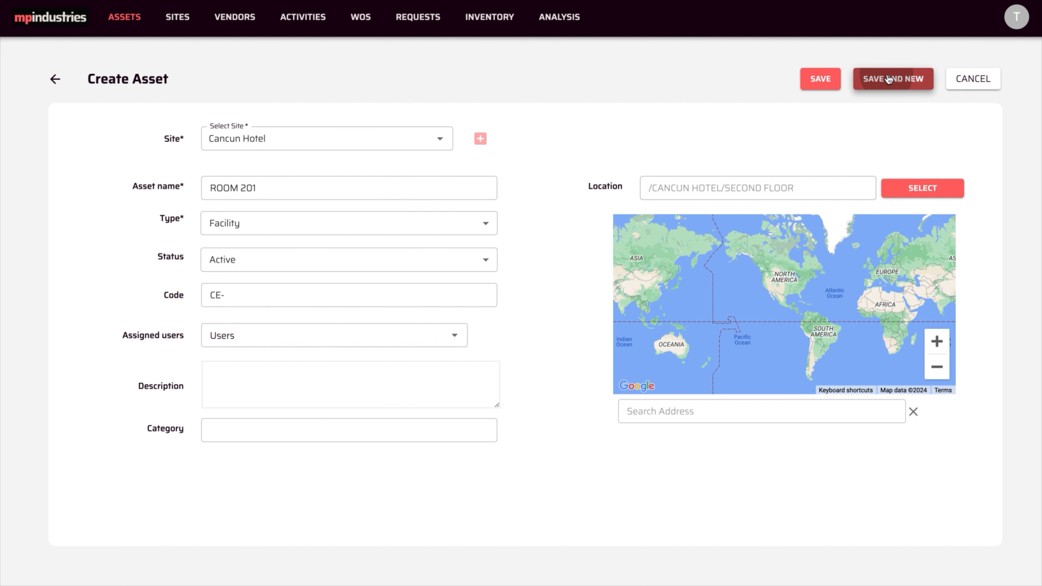
Create facilities ROOM 202 and ROOM 203 with location /CANCUN HOTEL/SECOND FLOOR, saving each, and return to the asset list.
key(BackSpace)
text(2)
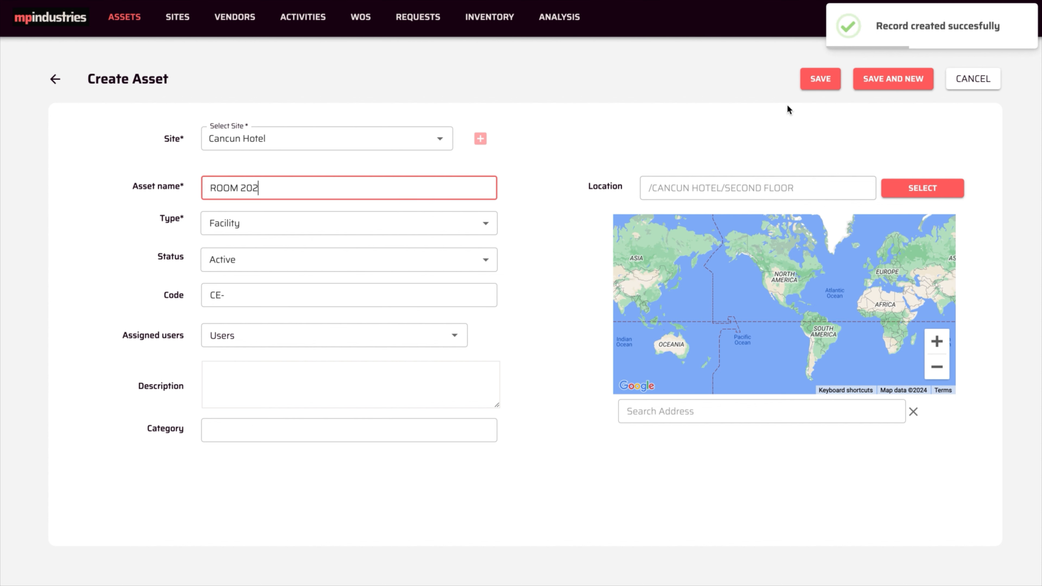
click(891, 80)
click(303, 191)
key(BackSpace)
text(3)
click(821, 79)
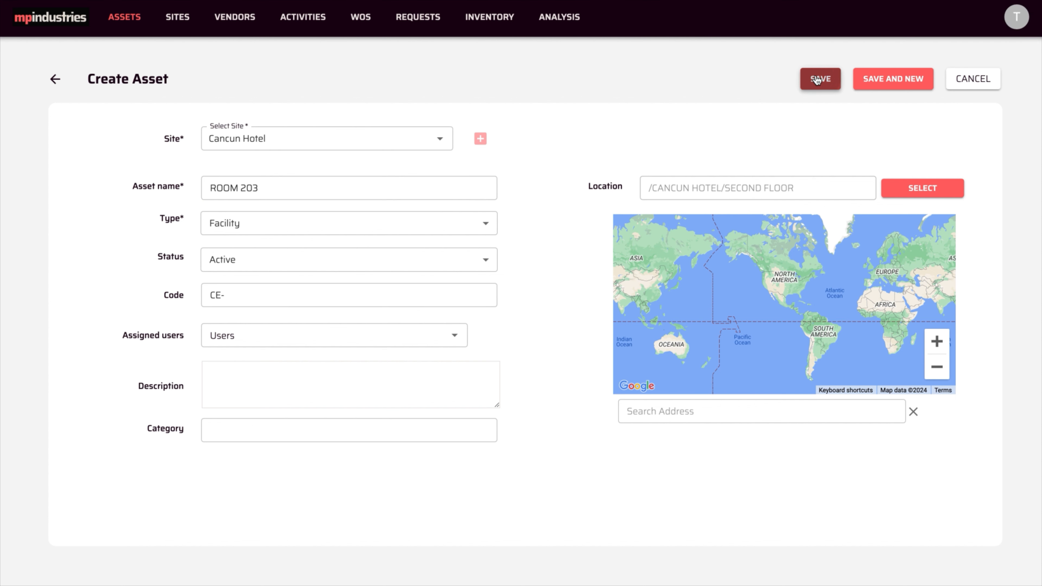
click(61, 84)
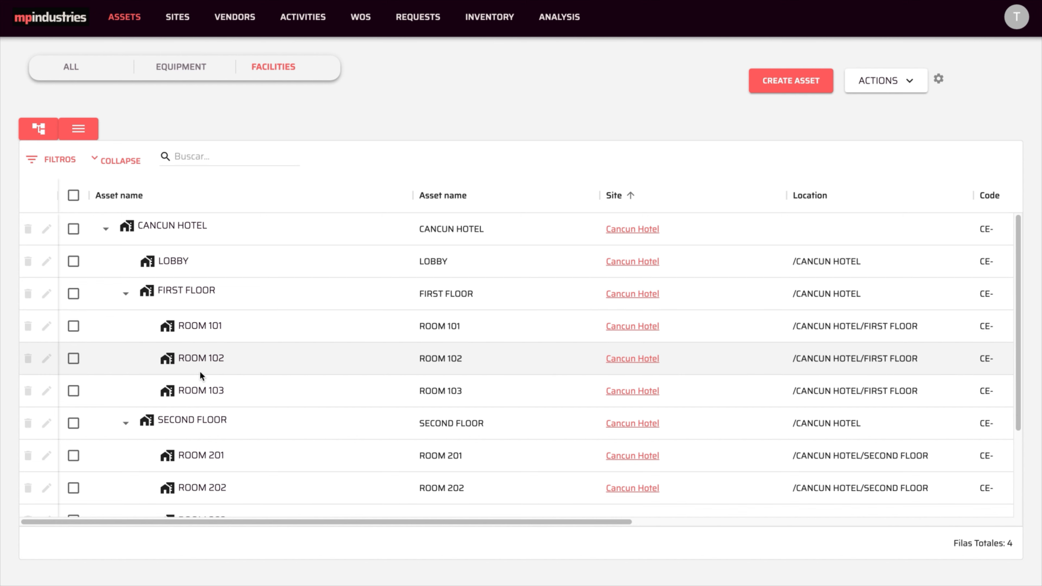
Start a new asset under CANCUN HOTEL with the name ELEVATOR and the type Equipment.
click(73, 228)
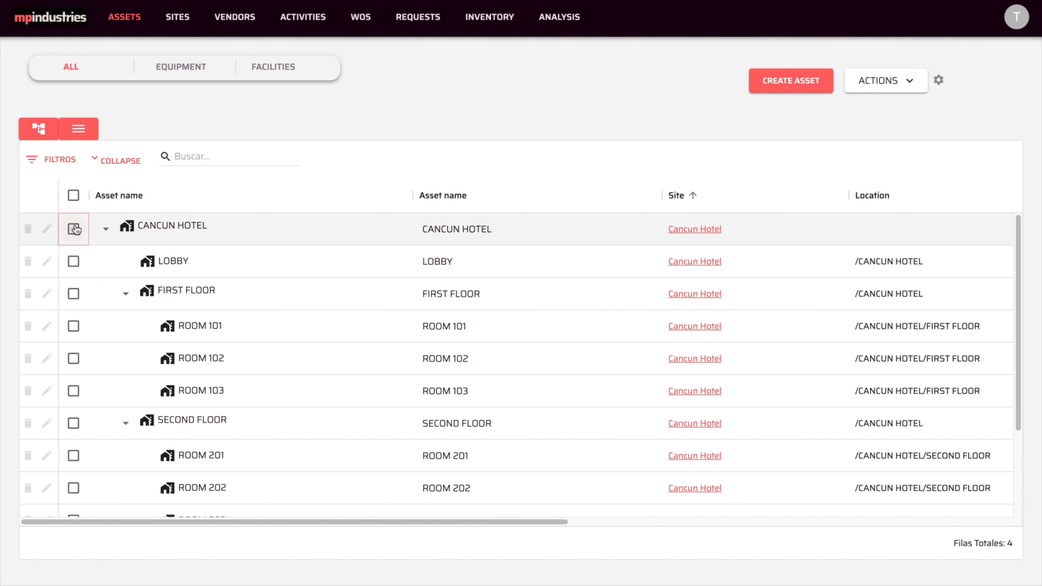
click(760, 91)
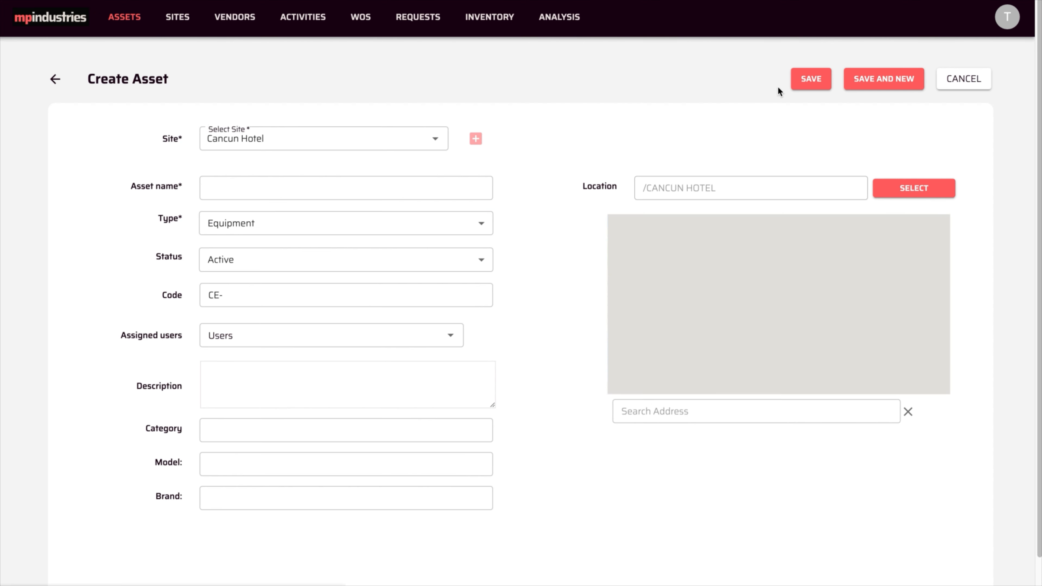
click(266, 186)
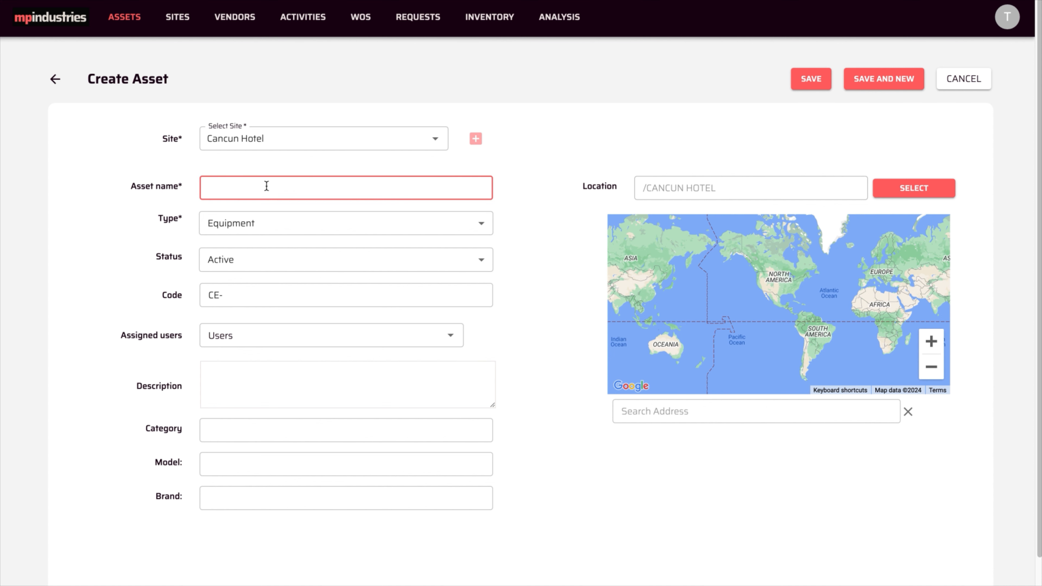
text(ELEVATOR)
click(246, 224)
click(237, 252)
Replace the elevator's default code with EV001.
click(238, 292)
key(BackSpace)
key(BackSpace)
key(BackSpace)
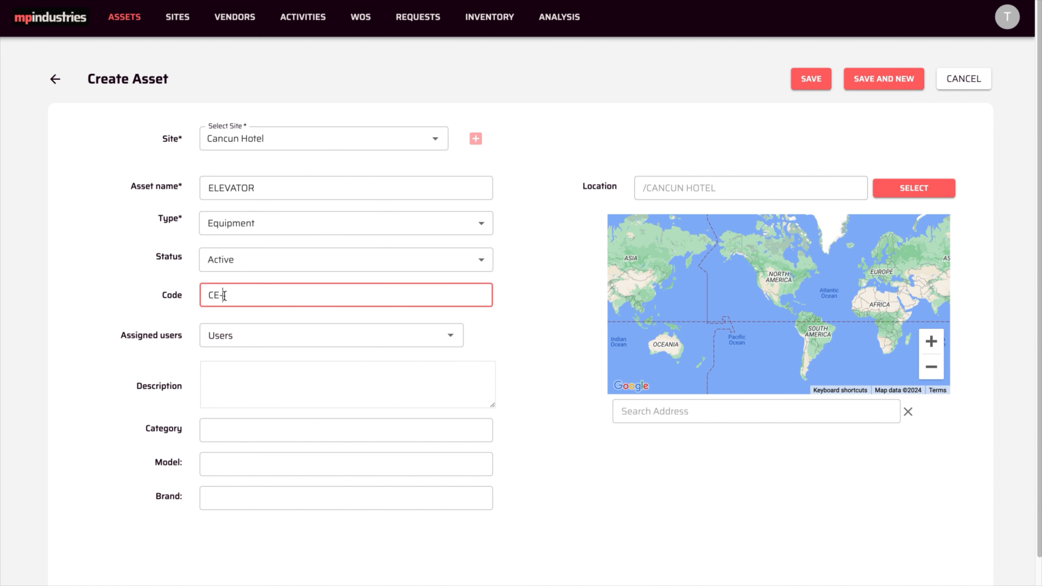
text(E)
text(V-)
text(001)
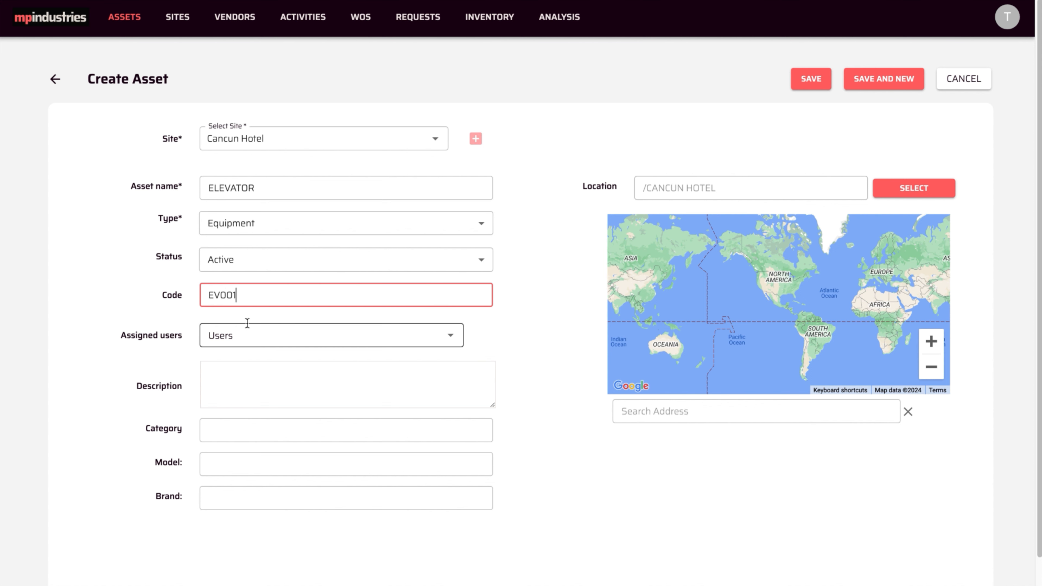
Enter SCHINDLER as the elevator's brand, leaving the model empty, and save the asset.
click(279, 459)
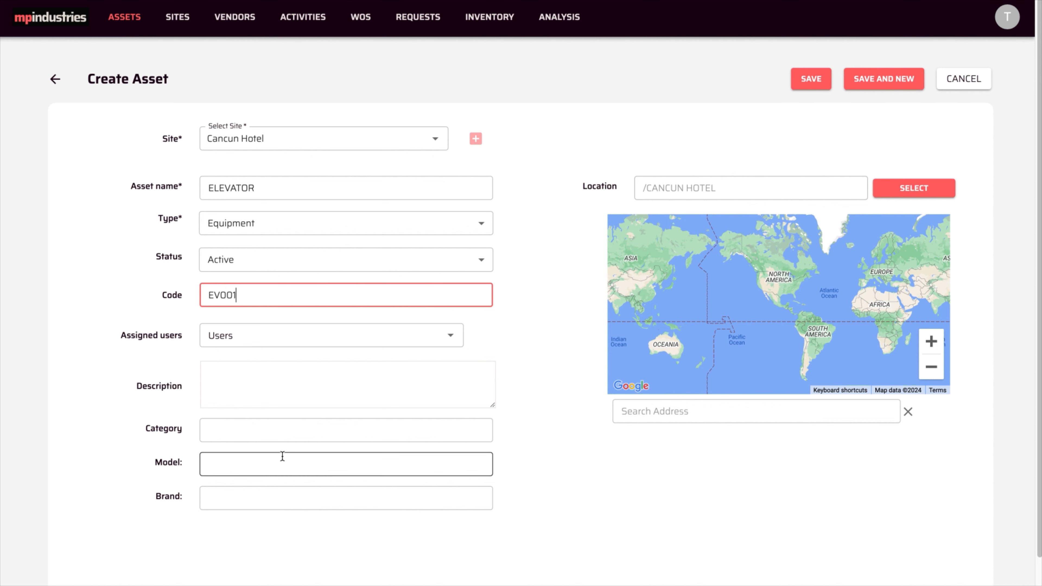
text(SCHINDLER)
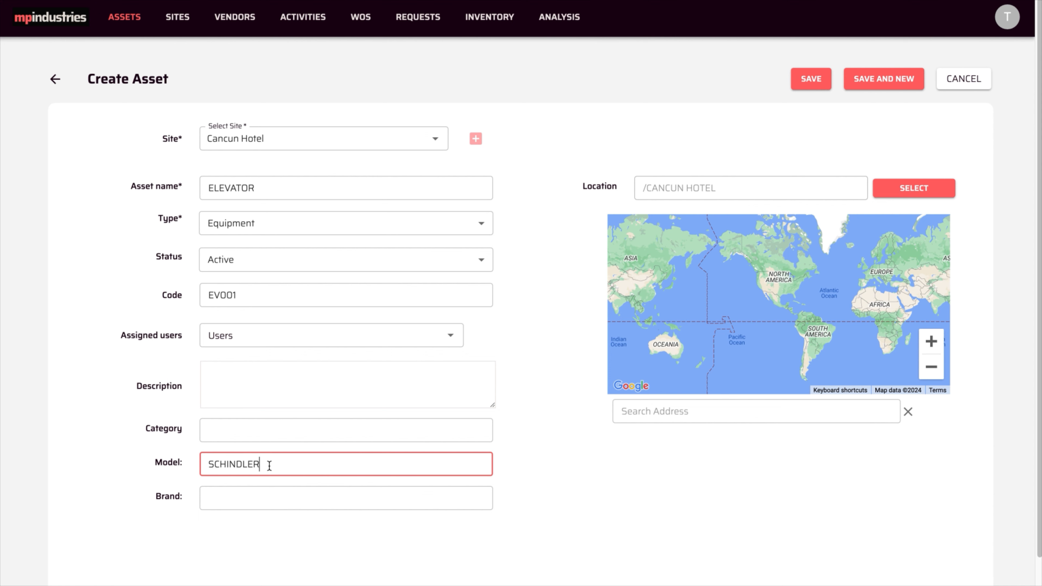
drag(270, 465, 192, 465)
key(ctrl+x)
click(201, 498)
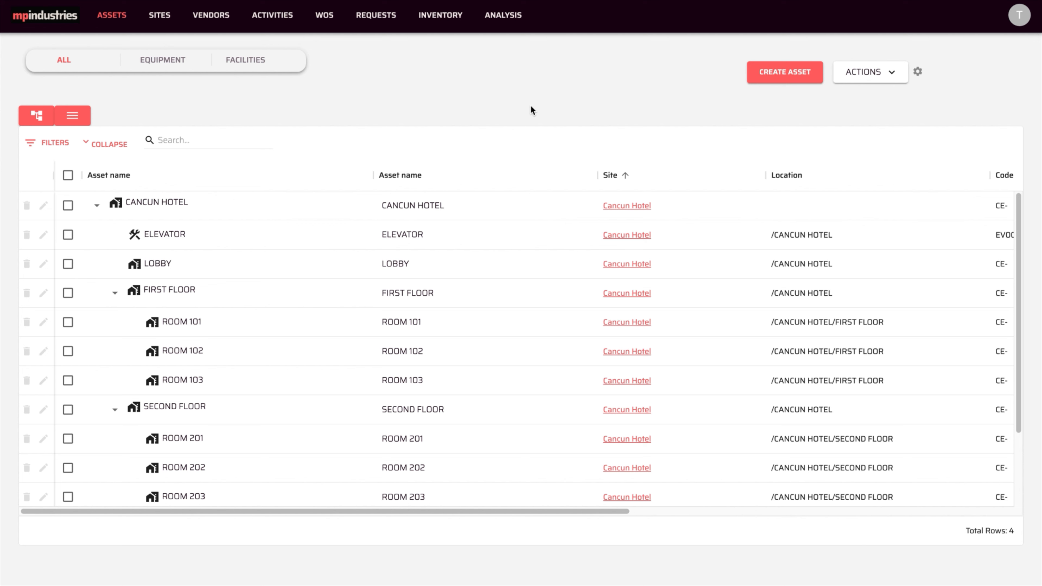
Start an asset import from the asset list and choose equipment as the asset type.
click(892, 74)
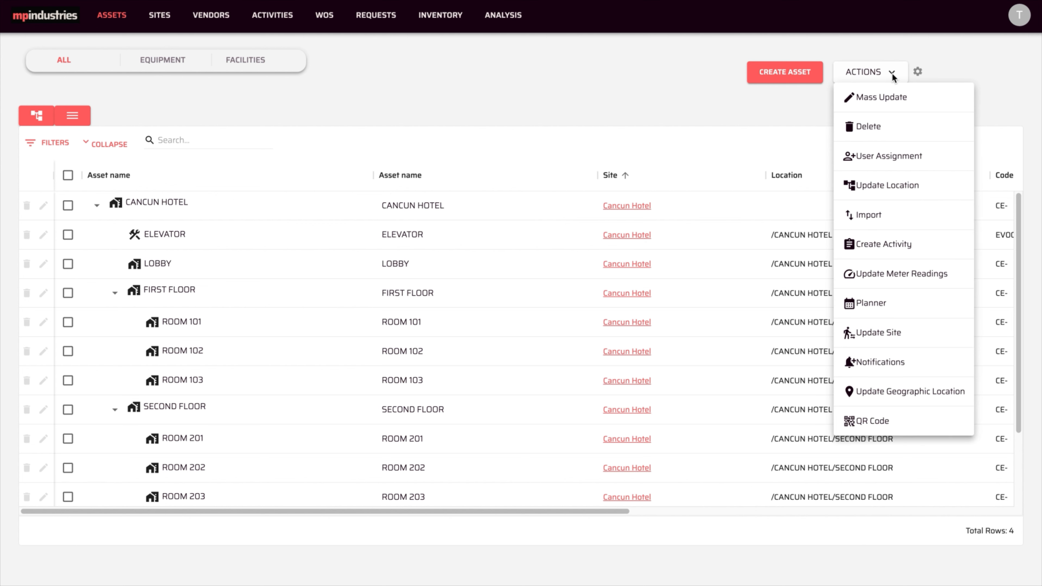
click(868, 216)
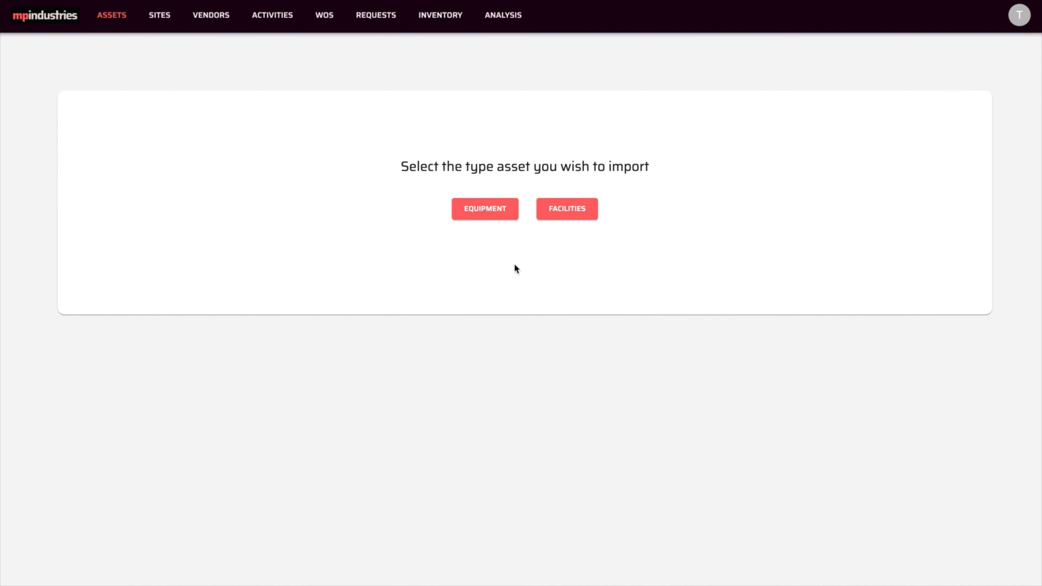
click(476, 215)
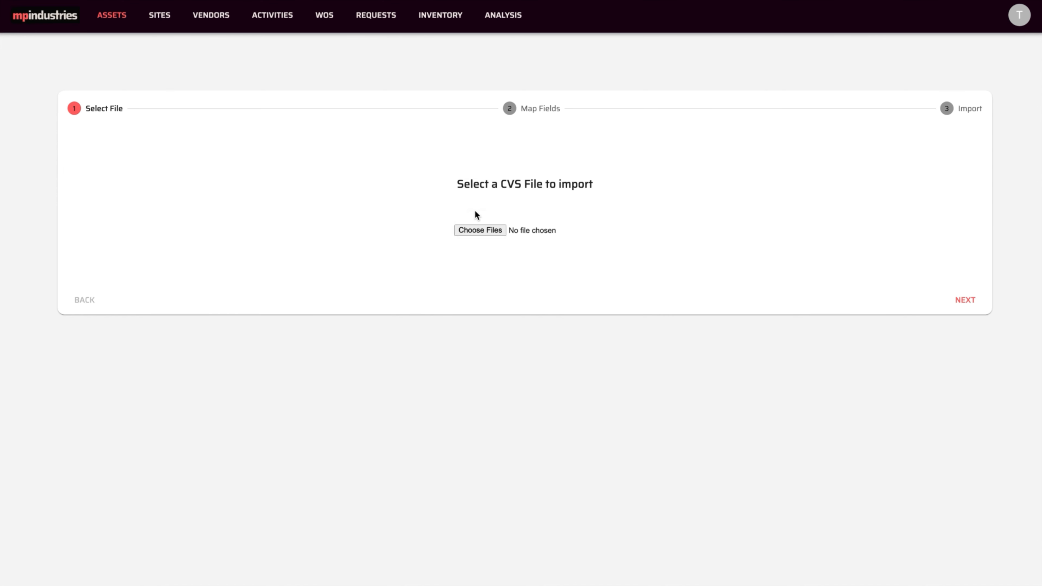
Preview HOTEL MPTOTAL ASSETS.csv from the Documents folder, choose it as the import file and continue to field mapping.
click(473, 228)
click(459, 222)
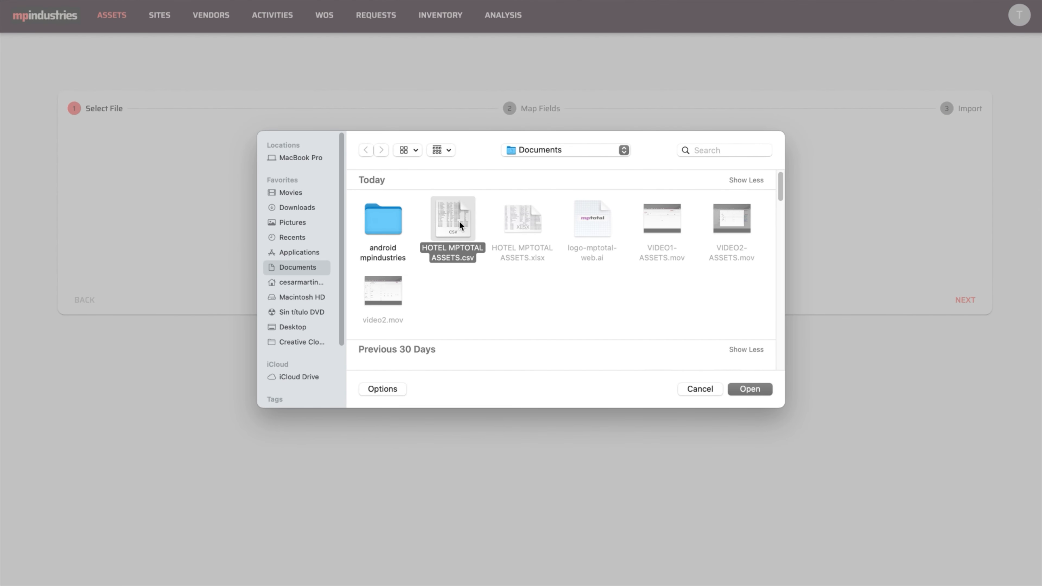
key(space)
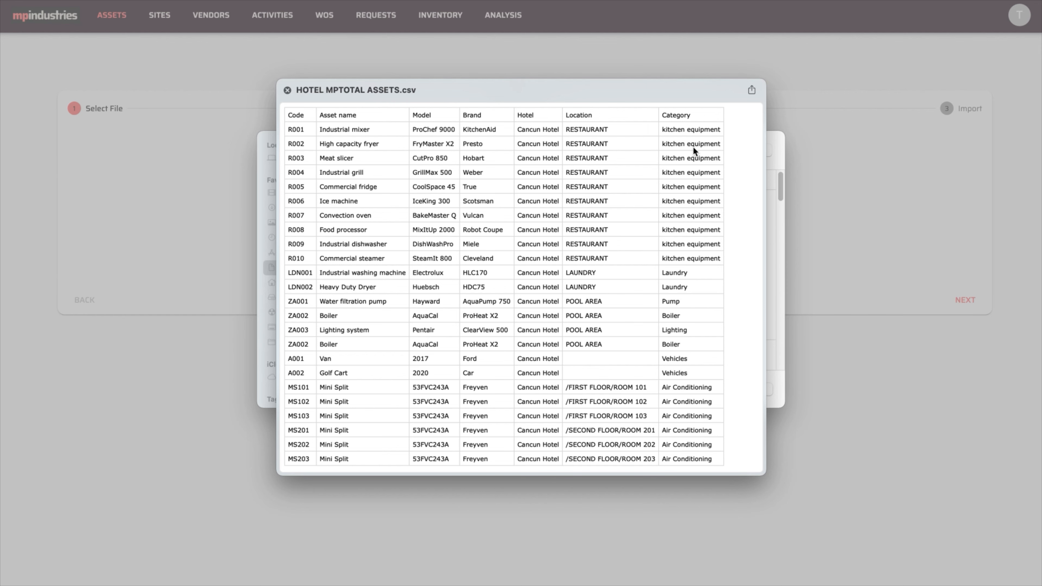
key(space)
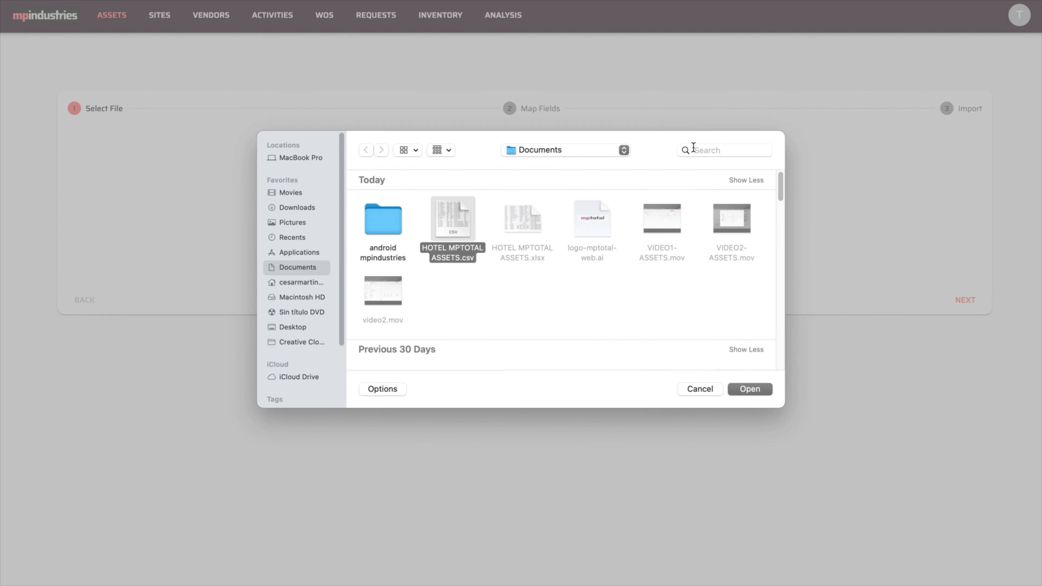
click(735, 390)
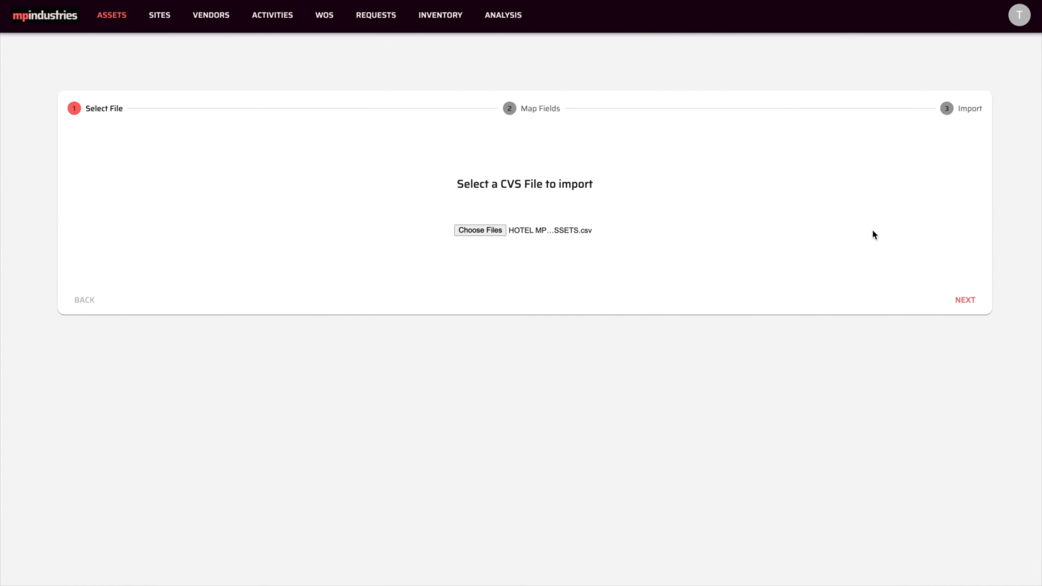
click(960, 301)
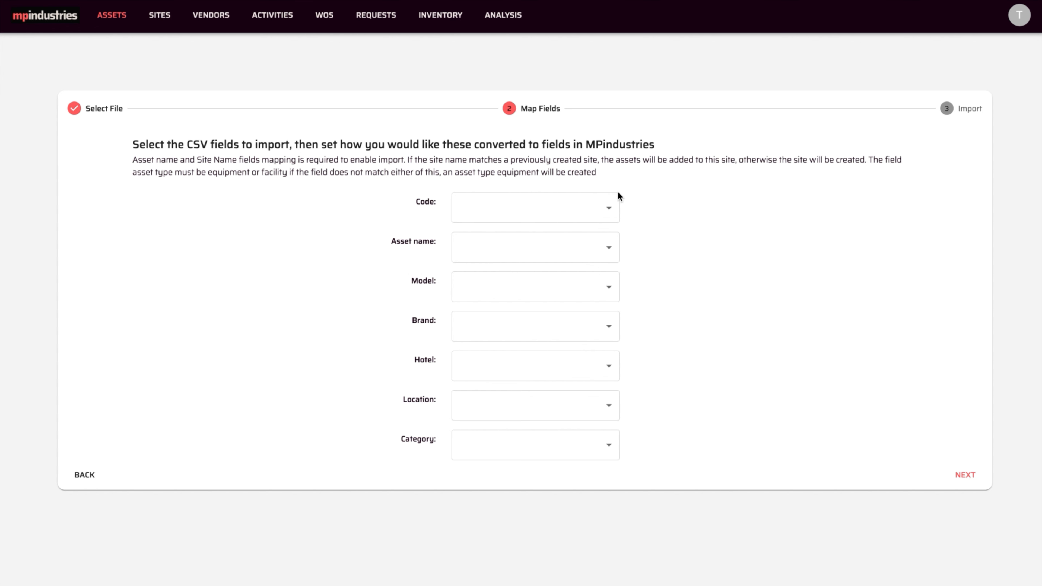
Map the CSV fields Code, Asset name, Model and Brand to the system fields of the same names.
click(611, 202)
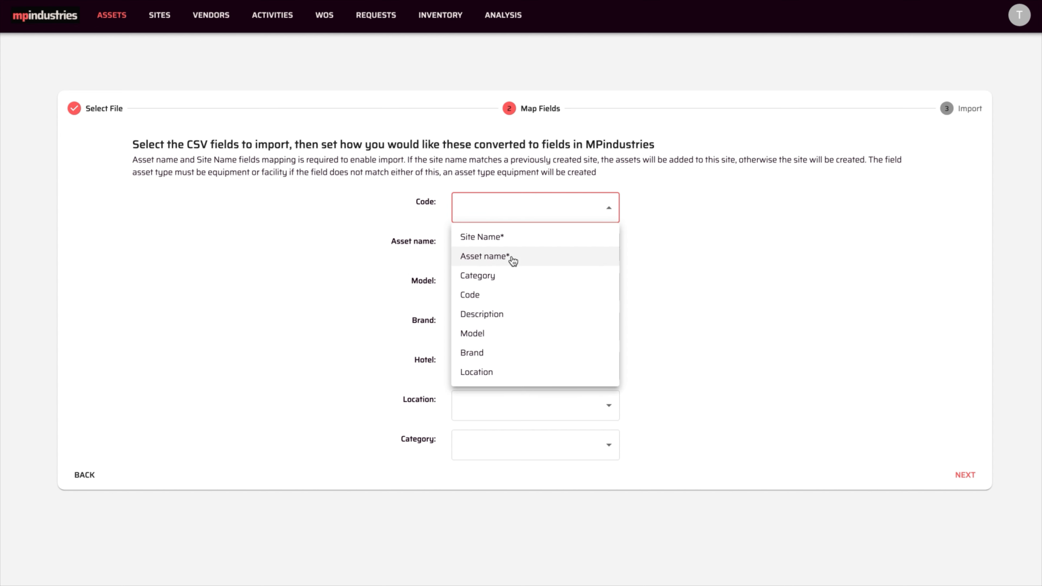
click(482, 299)
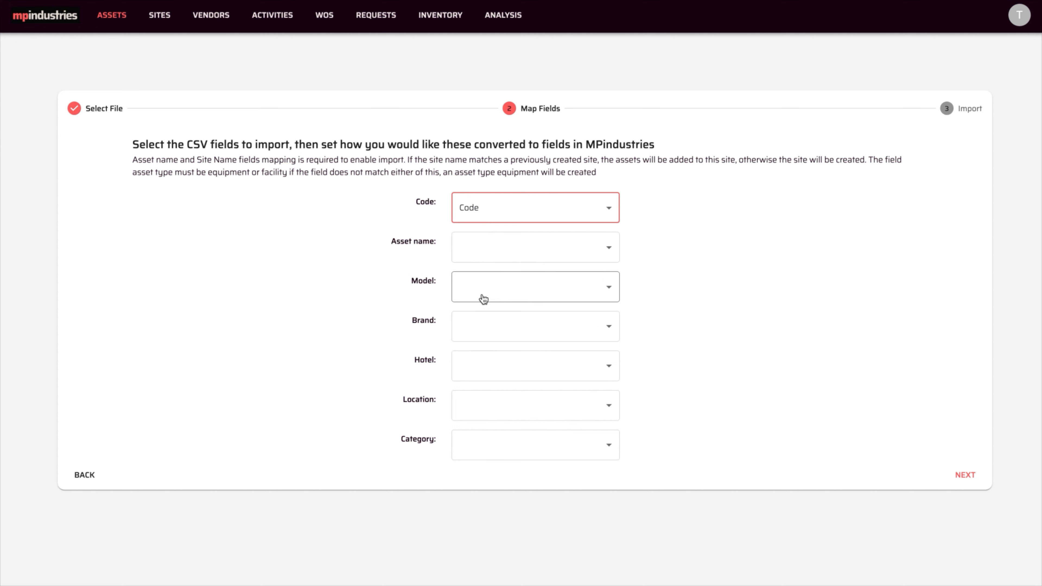
click(609, 247)
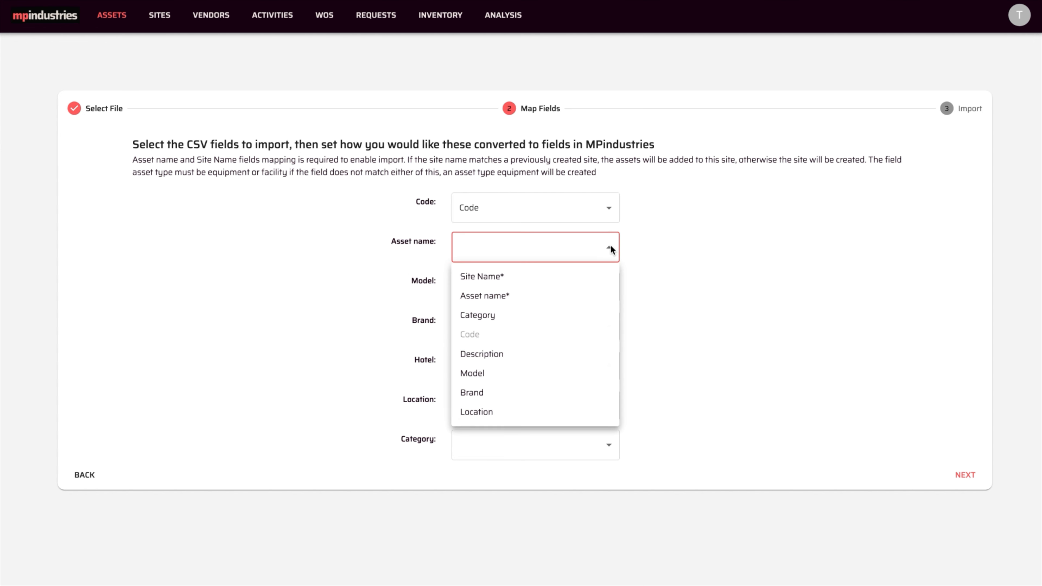
click(496, 295)
click(610, 287)
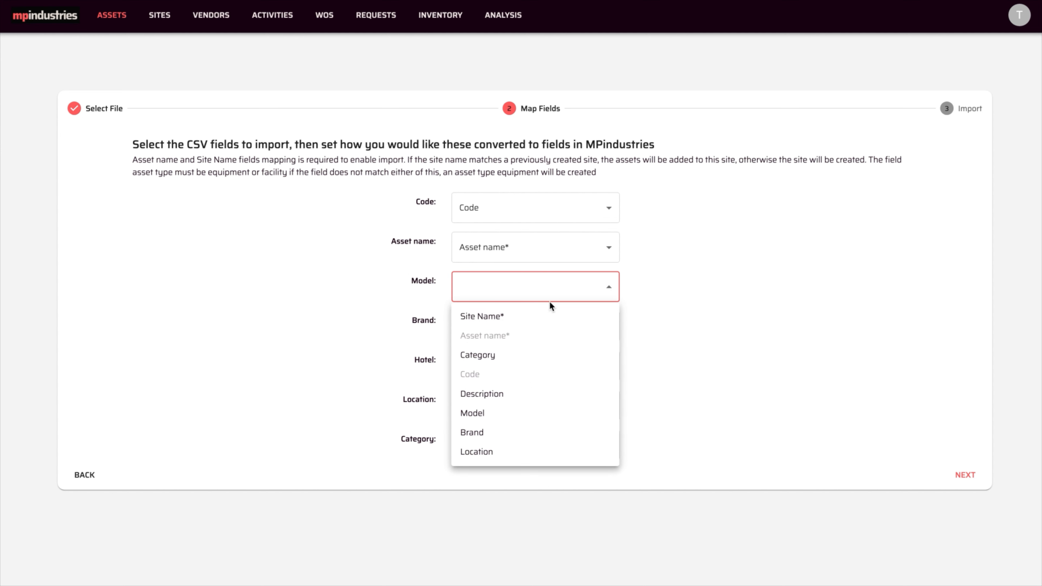
click(480, 413)
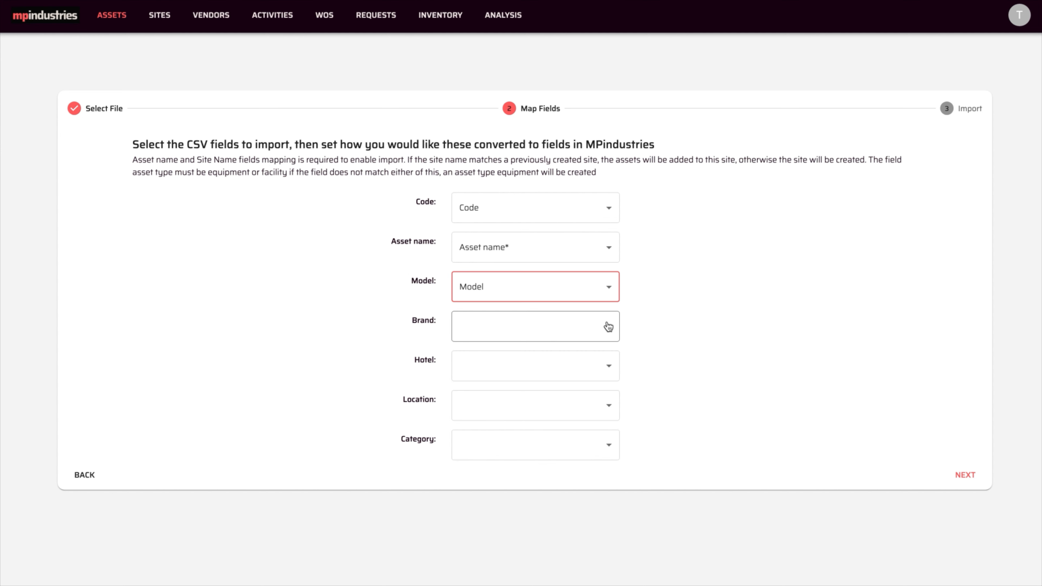
click(607, 327)
click(482, 472)
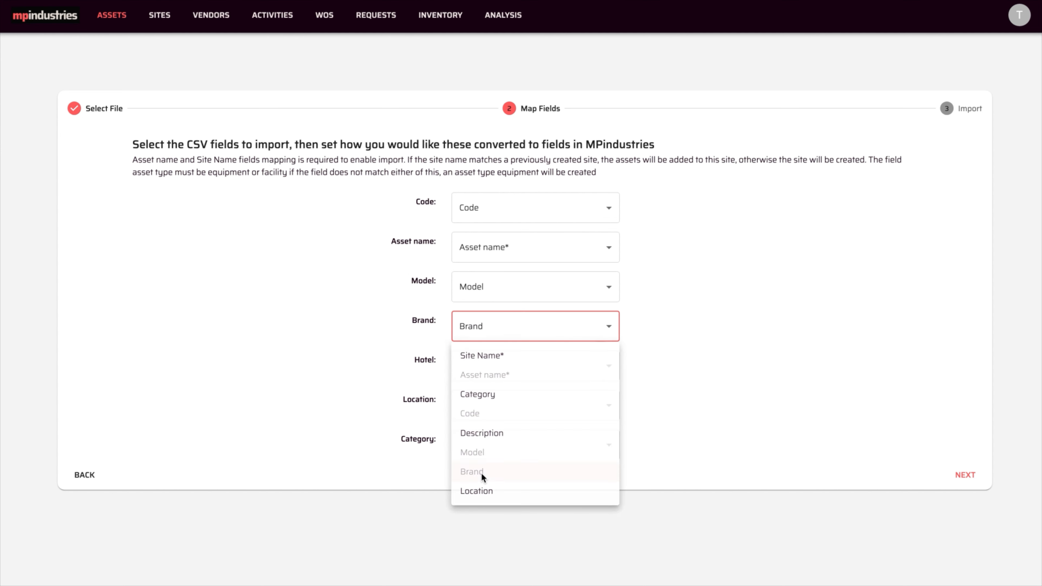
Map the CSV field Hotel to Site Name, Location to Location and Category to Category.
click(608, 366)
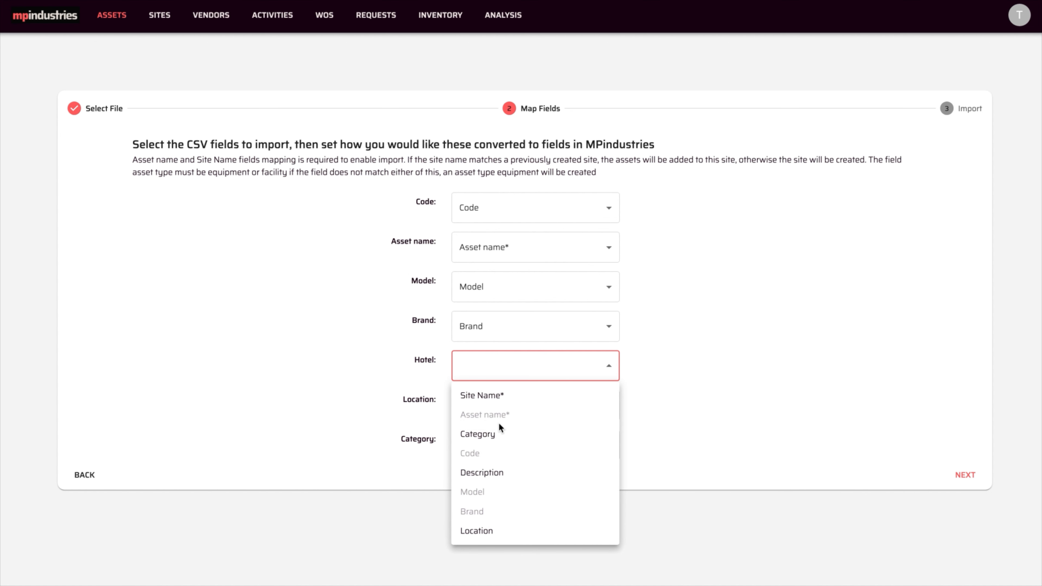
click(499, 397)
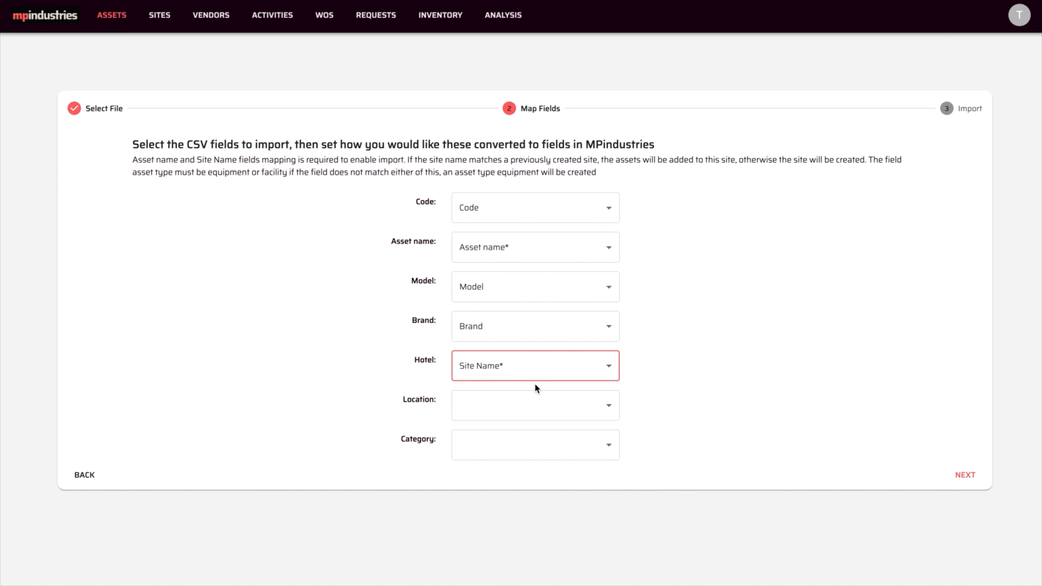
click(609, 406)
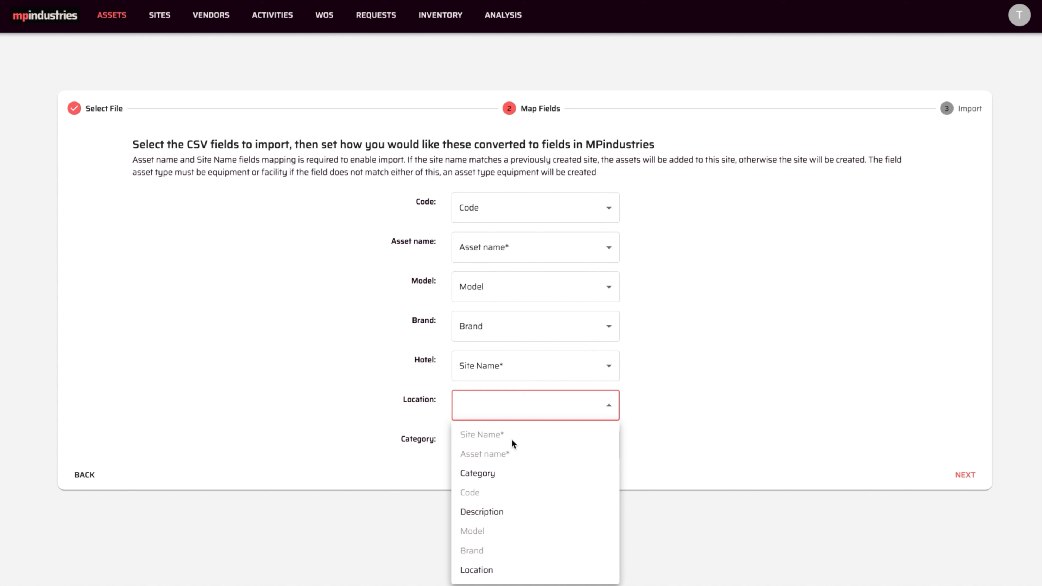
click(477, 570)
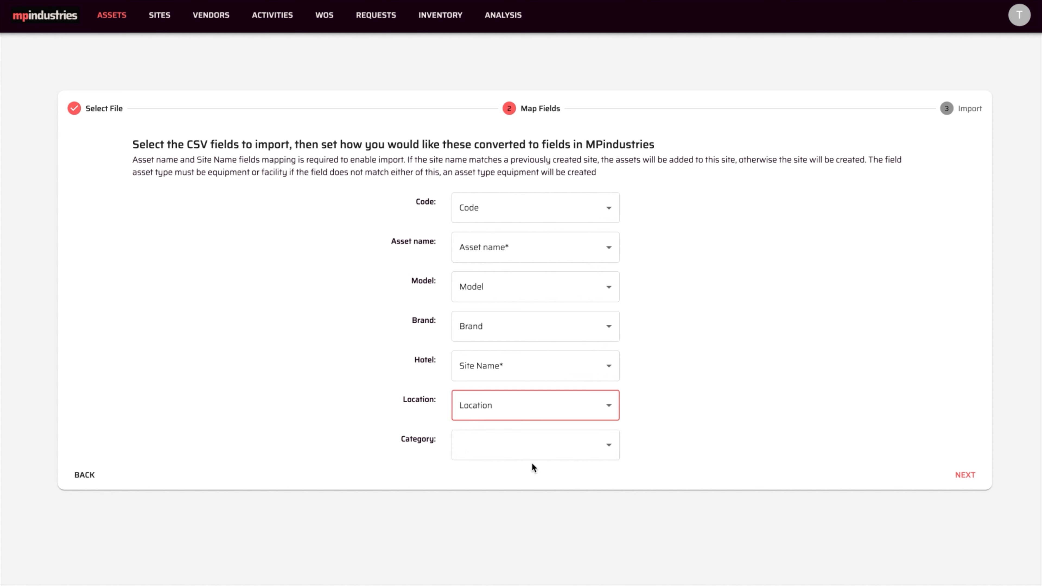
click(609, 447)
click(503, 479)
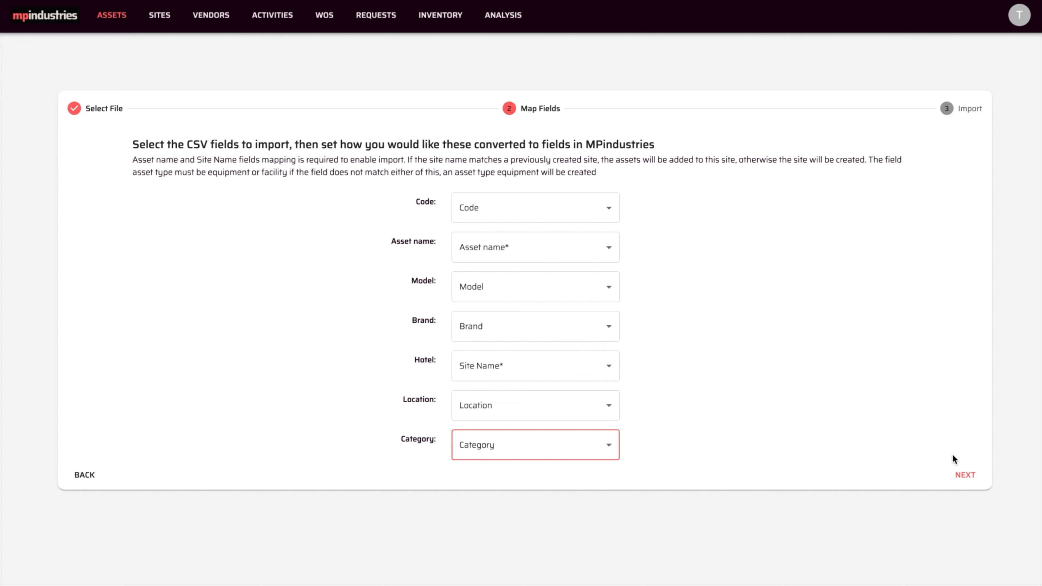
Confirm the field mapping, run the equipment import to completion and return to the asset list.
click(960, 474)
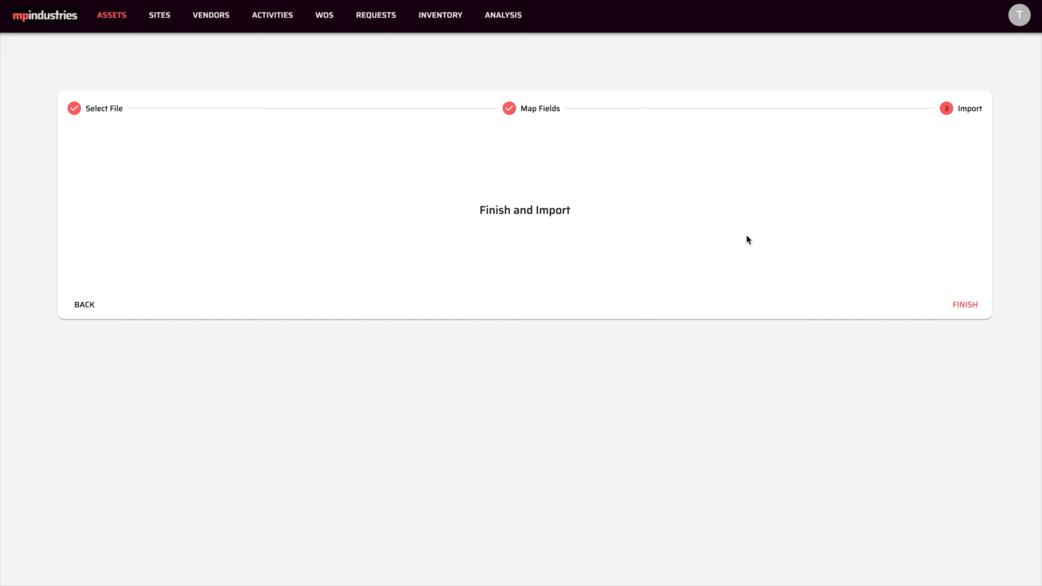
click(961, 306)
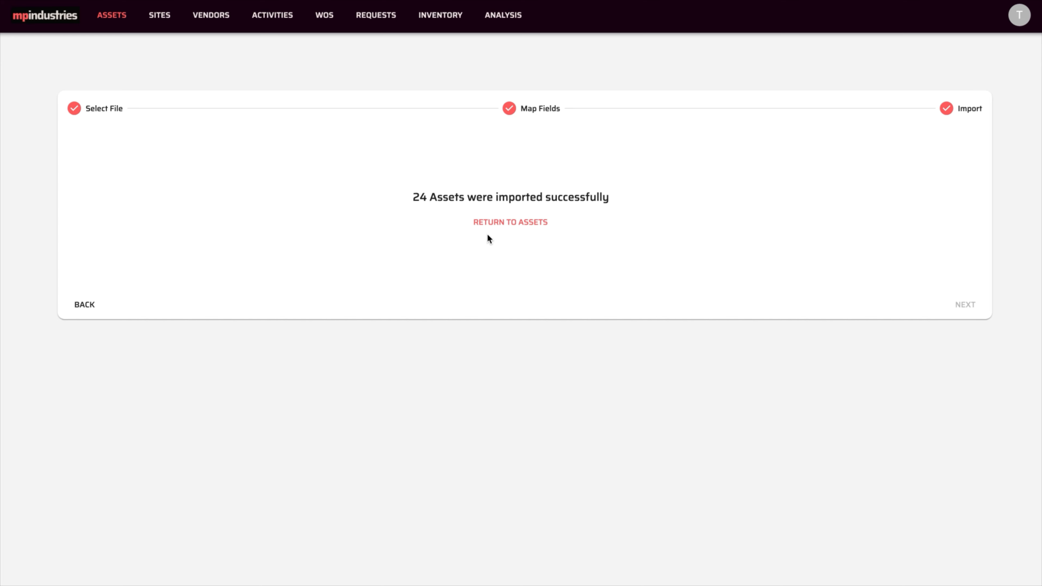
click(507, 229)
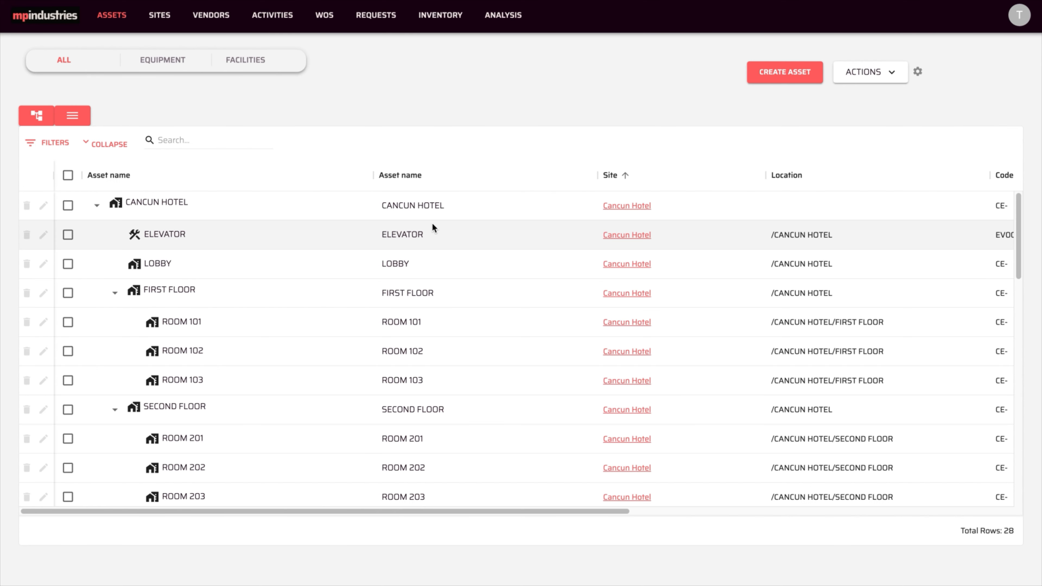
Show only equipment and review the imported assets' names, codes, locations, categories and statuses.
click(166, 66)
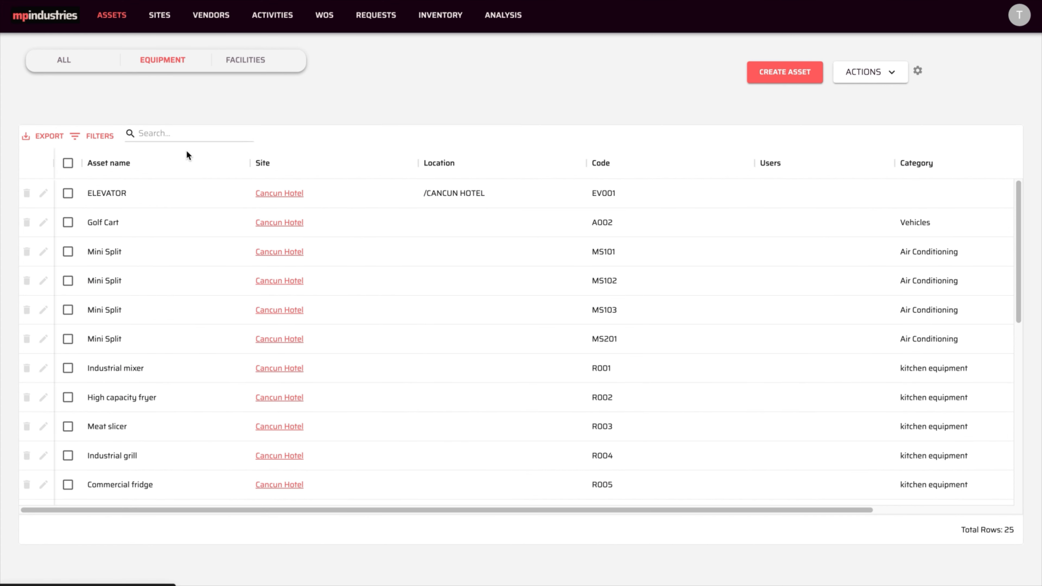
scroll(208, 310, down, 2)
scroll(209, 312, down, 10)
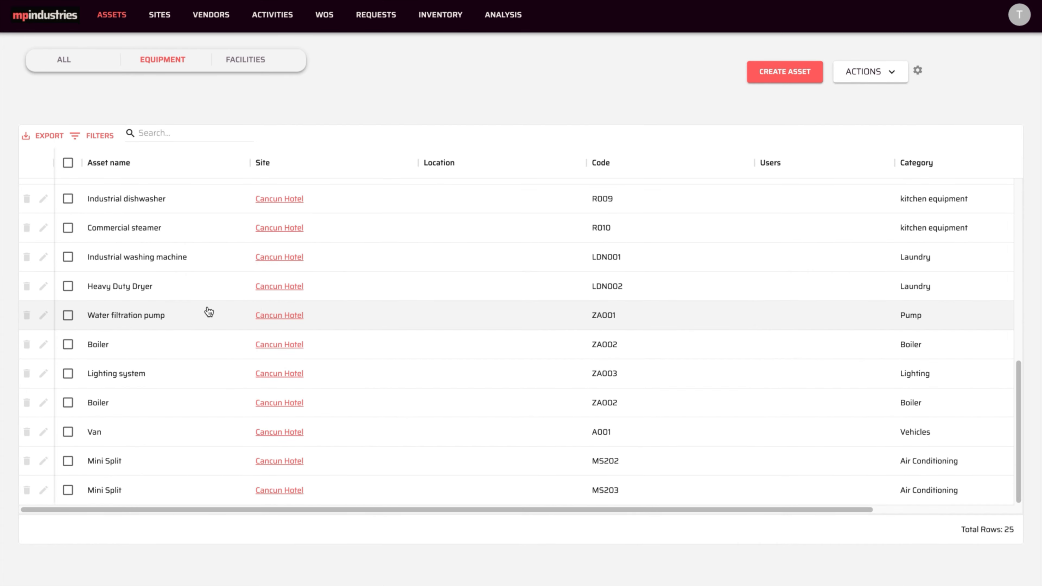
scroll(469, 298, right, 3)
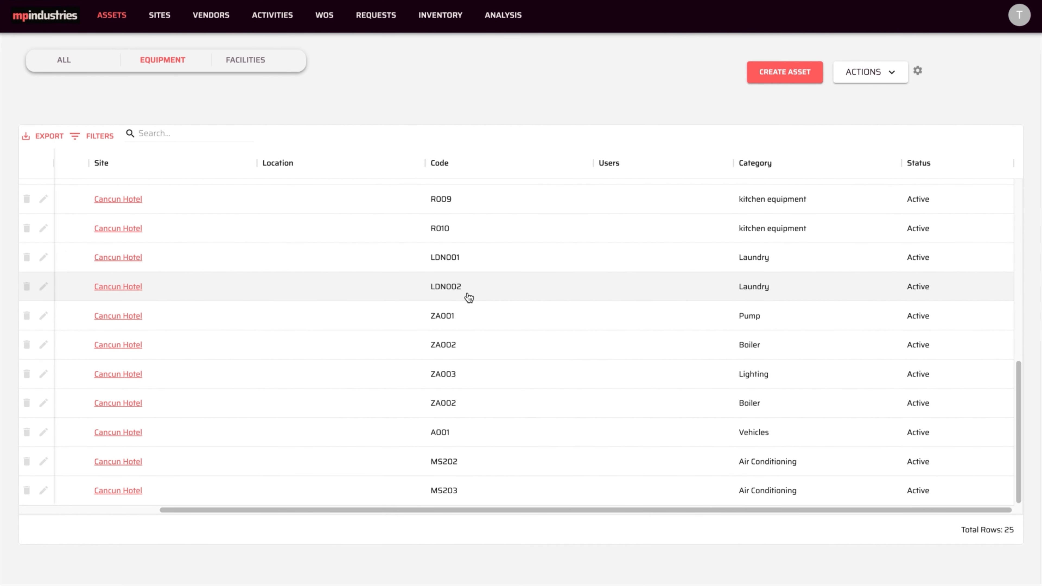
scroll(469, 298, left, 2)
scroll(469, 297, left, 2)
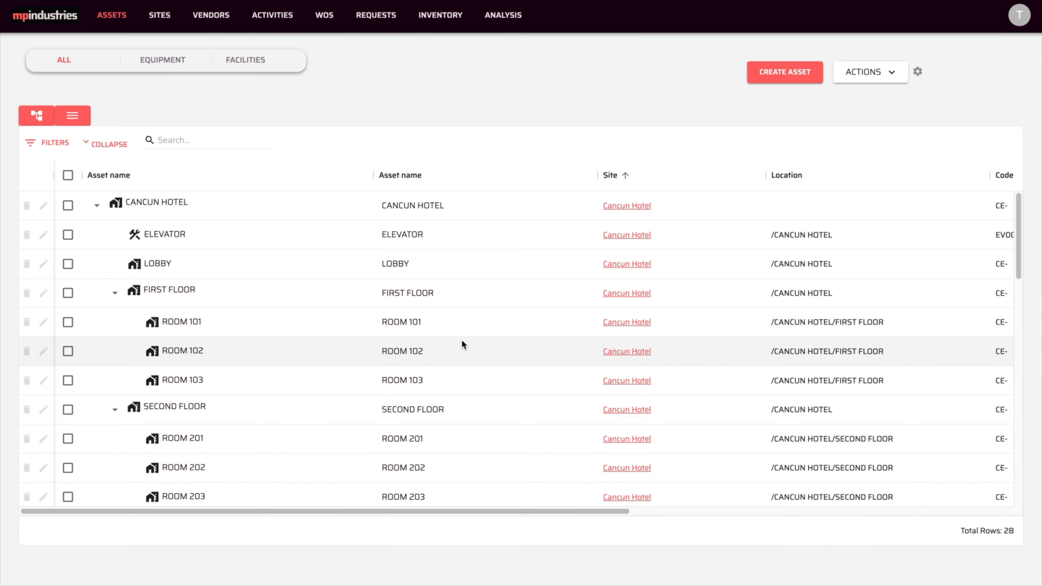
Review where the imported equipment sits in the full asset hierarchy relative to the hotel's floors, rooms and common areas.
scroll(462, 342, down, 2)
scroll(461, 345, down, 7)
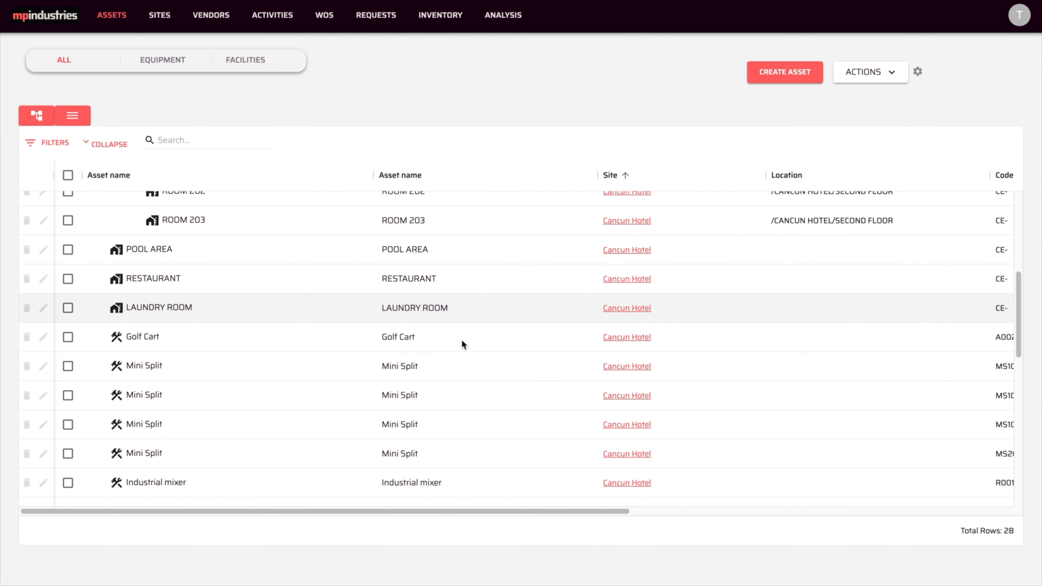
scroll(461, 339, down, 8)
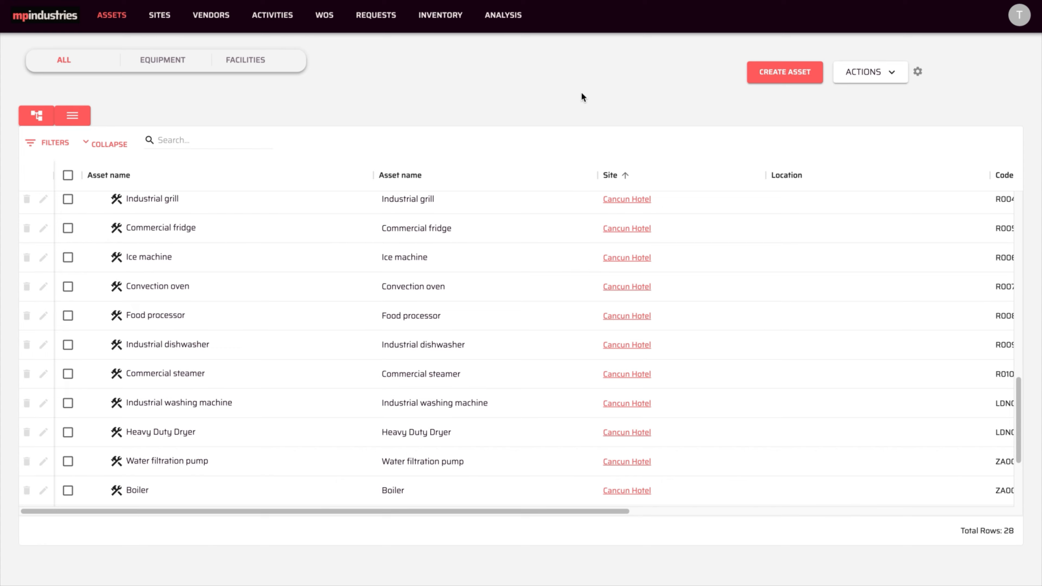
scroll(537, 245, up, 6)
scroll(537, 246, up, 10)
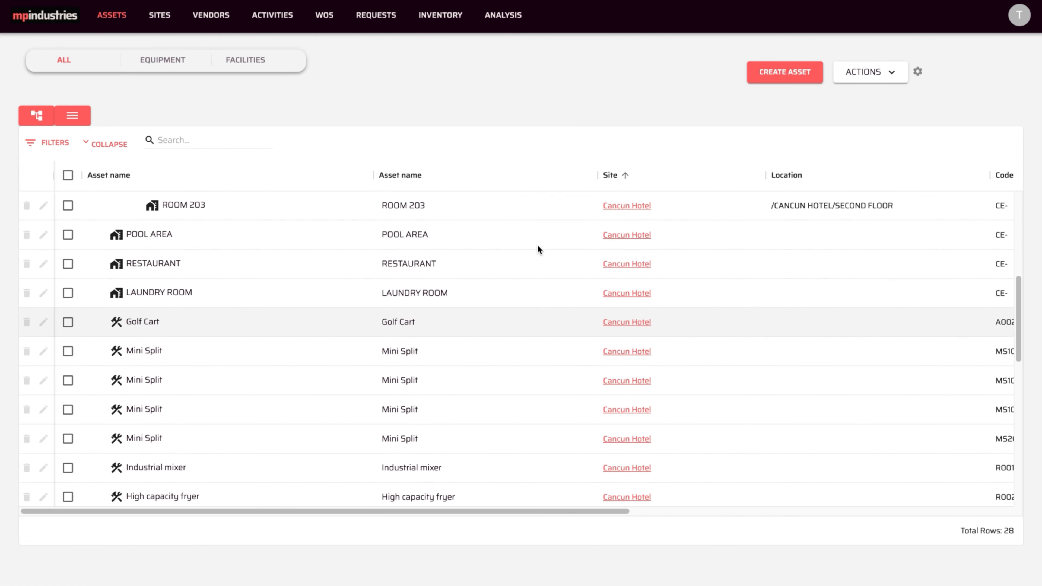
scroll(538, 250, up, 1)
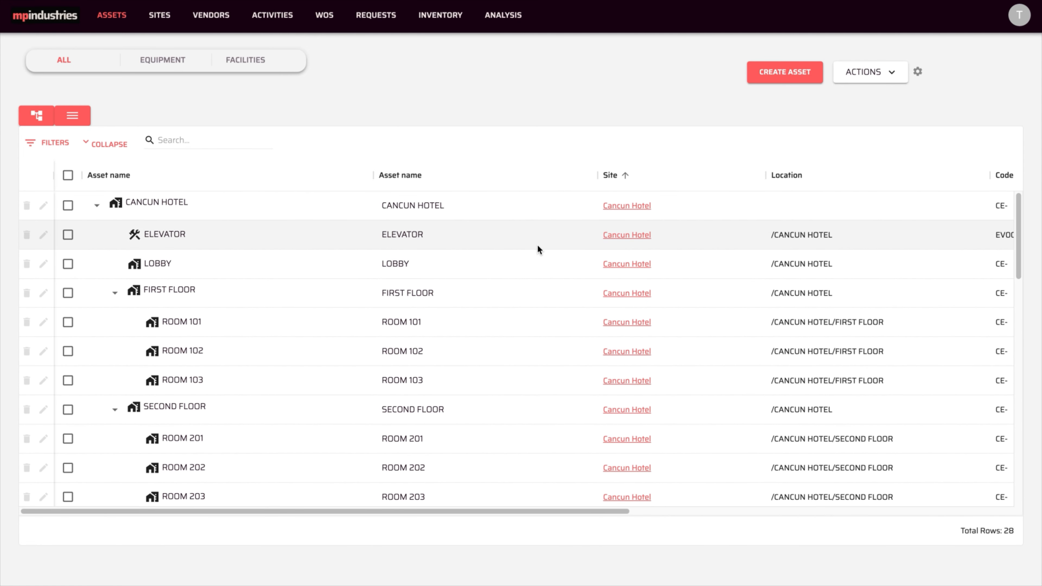